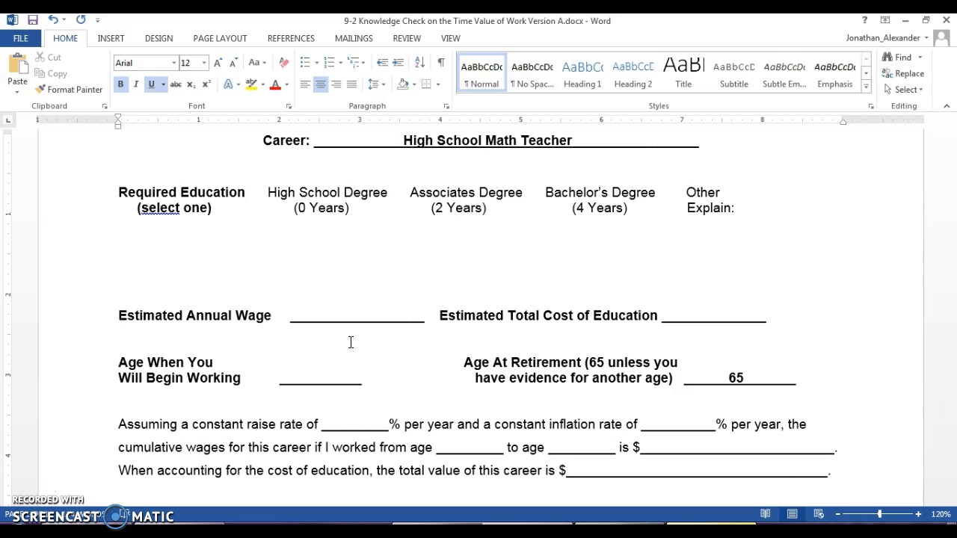
Step: Highlight "Bachelor's Degree" in yellow as the selected required education
{"action": "left_click", "coordinate": [587, 142]}
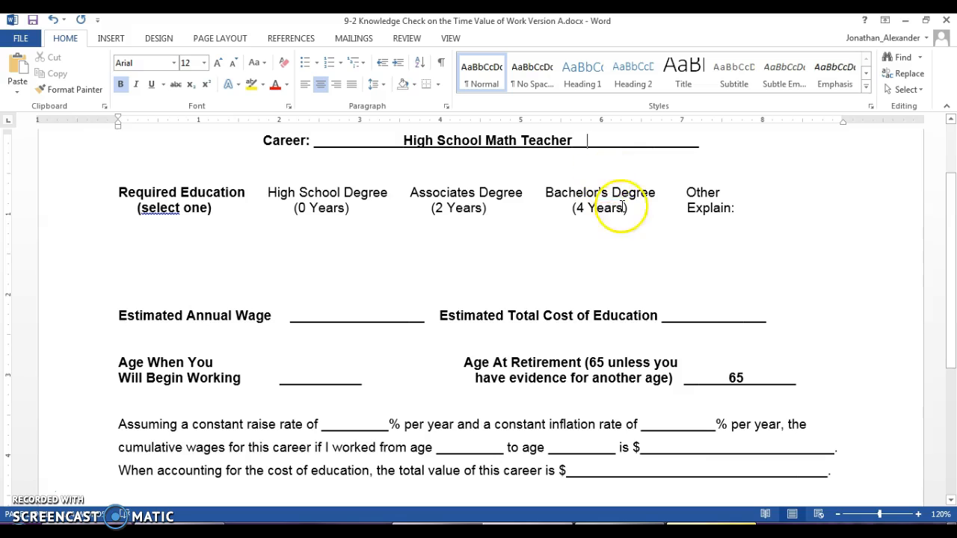
{"action": "left_click", "coordinate": [252, 84]}
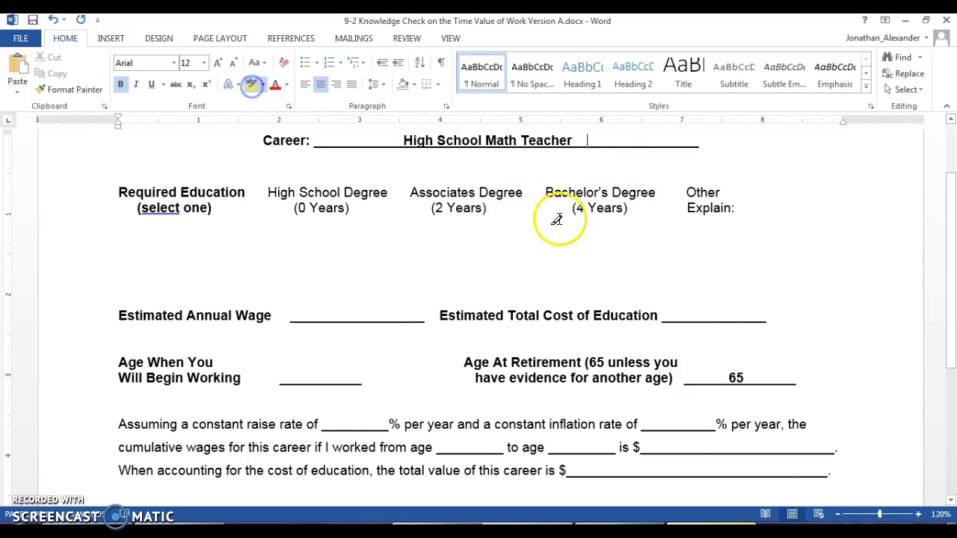
{"action": "left_click_drag", "start_coordinate": [657, 193], "coordinate": [546, 194]}
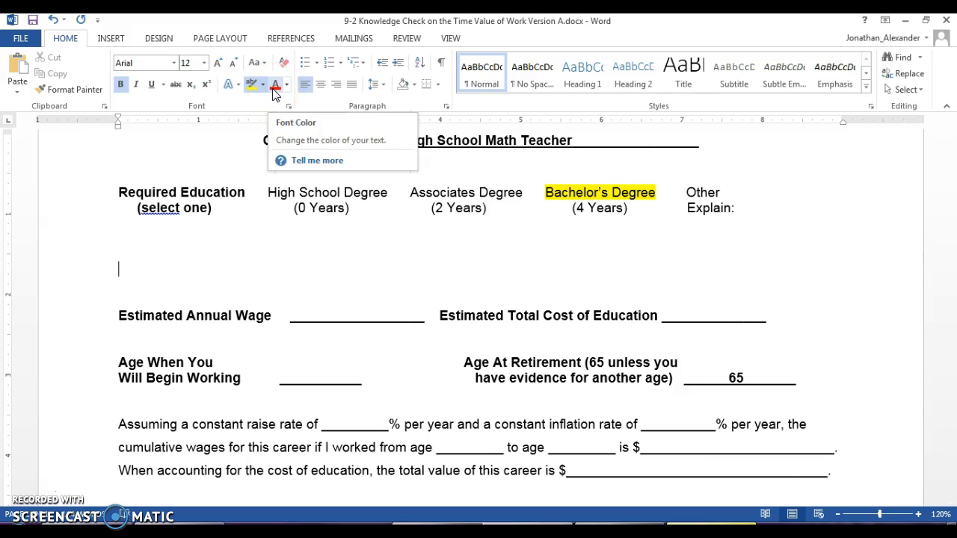
{"action": "left_click", "coordinate": [228, 84]}
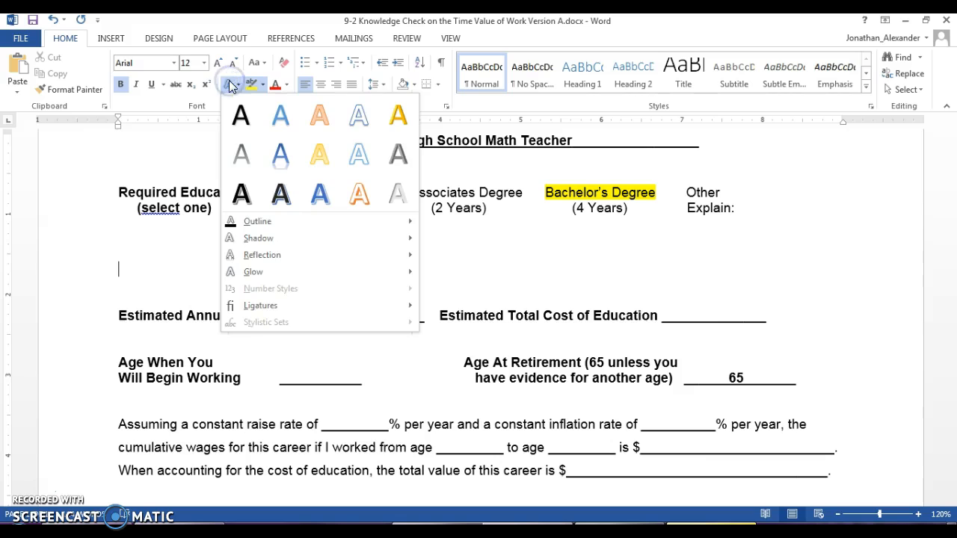
{"action": "left_click", "coordinate": [228, 84]}
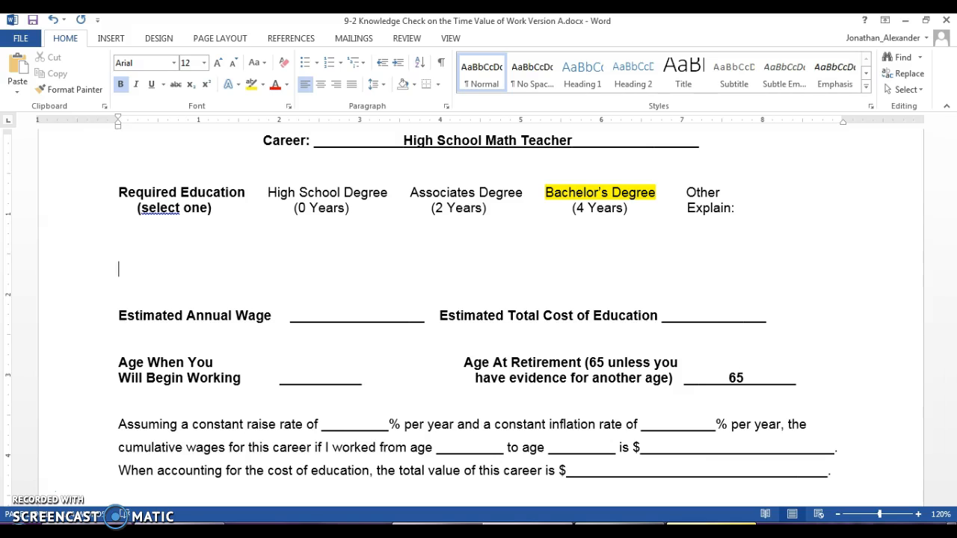
Step: Fill in the Estimated Annual Wage as $50000, underline it, and shorten the excess blank line after it
{"action": "left_click", "coordinate": [327, 315]}
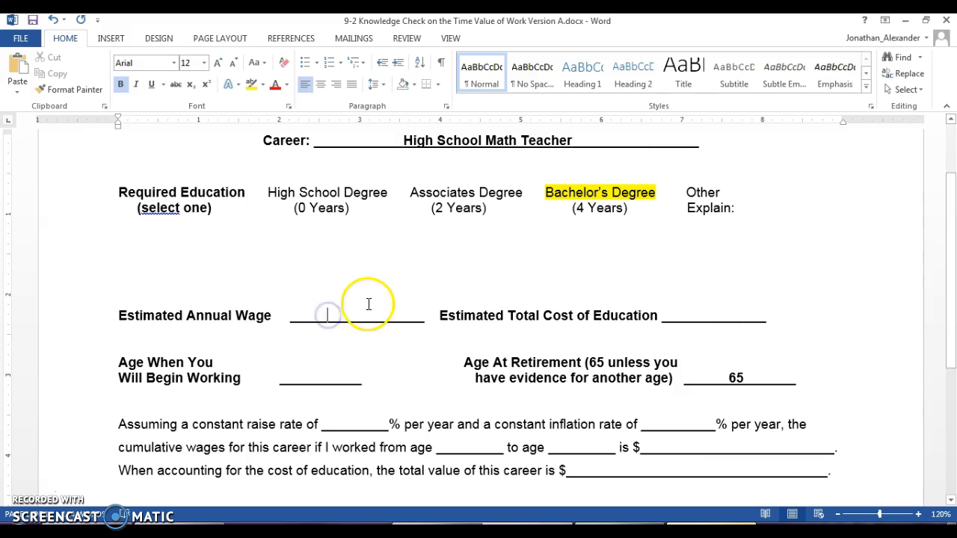
{"action": "type", "text": "$50"}
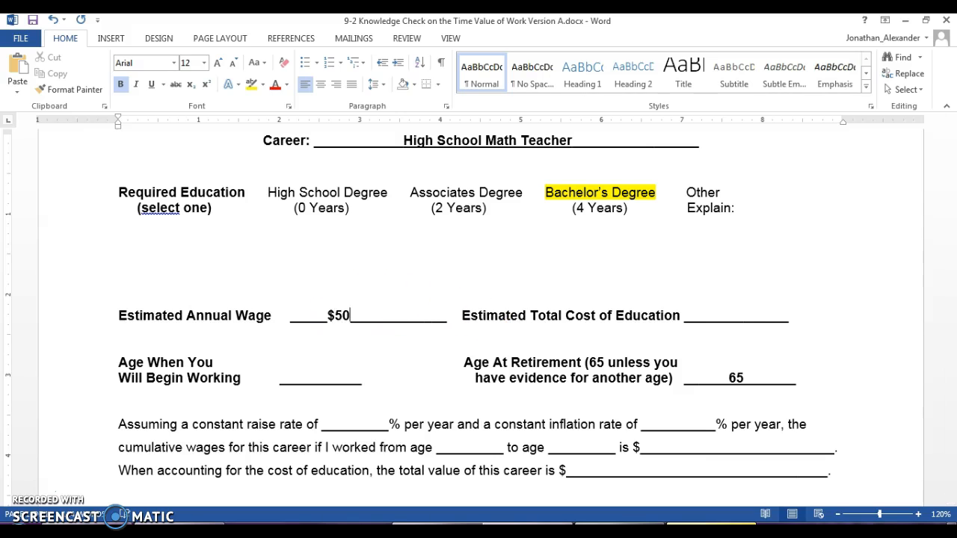
{"action": "type", "text": "000"}
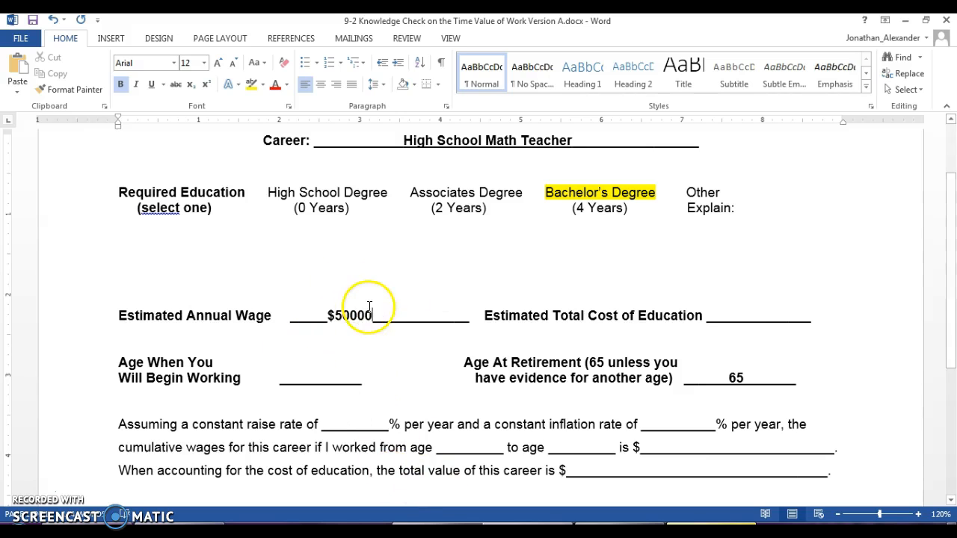
{"action": "left_click_drag", "start_coordinate": [372, 314], "coordinate": [337, 315]}
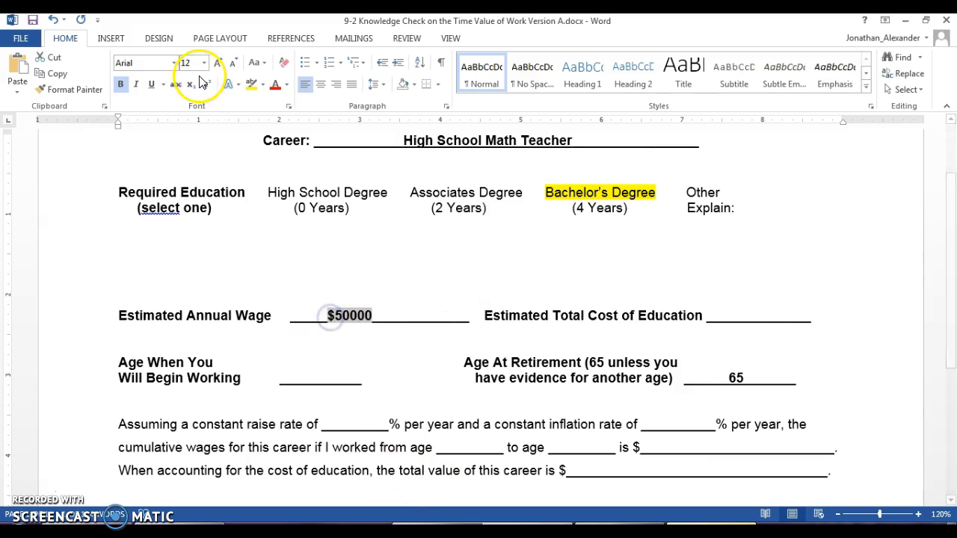
{"action": "left_click", "coordinate": [151, 84]}
{"action": "left_click", "coordinate": [456, 318]}
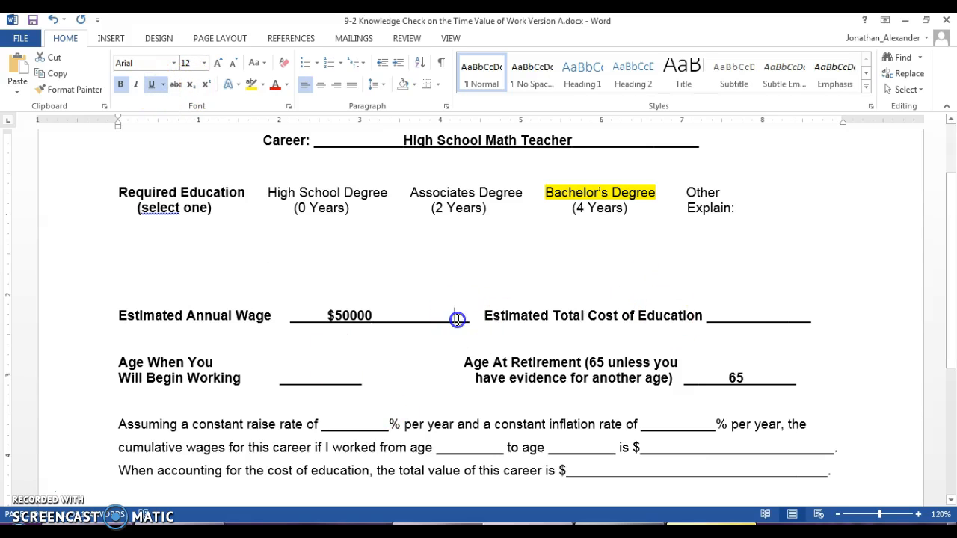
{"action": "key", "text": "BackSpace"}
{"action": "key", "text": "BackSpace"}
{"action": "key", "text": "BackSpace"}
{"action": "key", "text": "BackSpace"}
{"action": "key", "text": "BackSpace"}
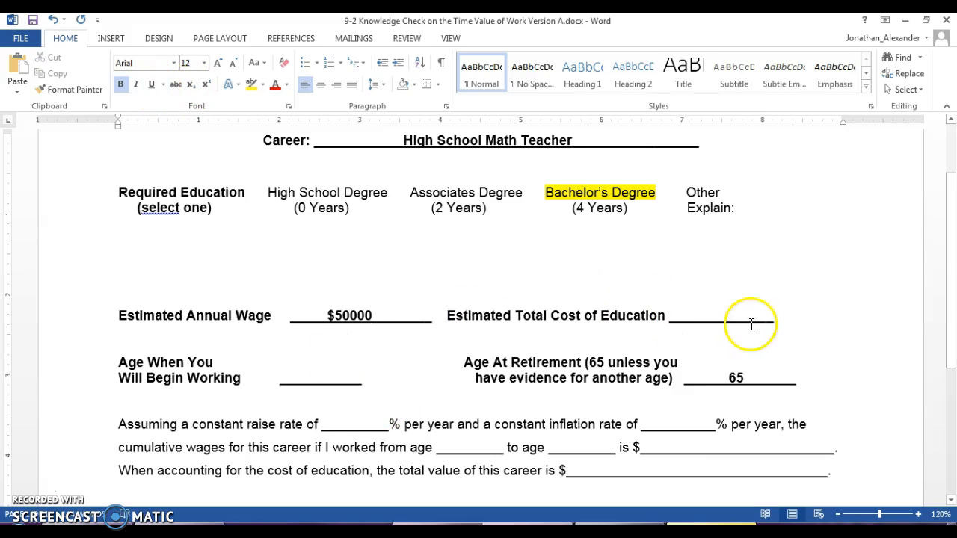
Step: Fill in the Estimated Total Cost of Education as $60000, underline it, and shorten the excess blank line after it
{"action": "left_click", "coordinate": [687, 317]}
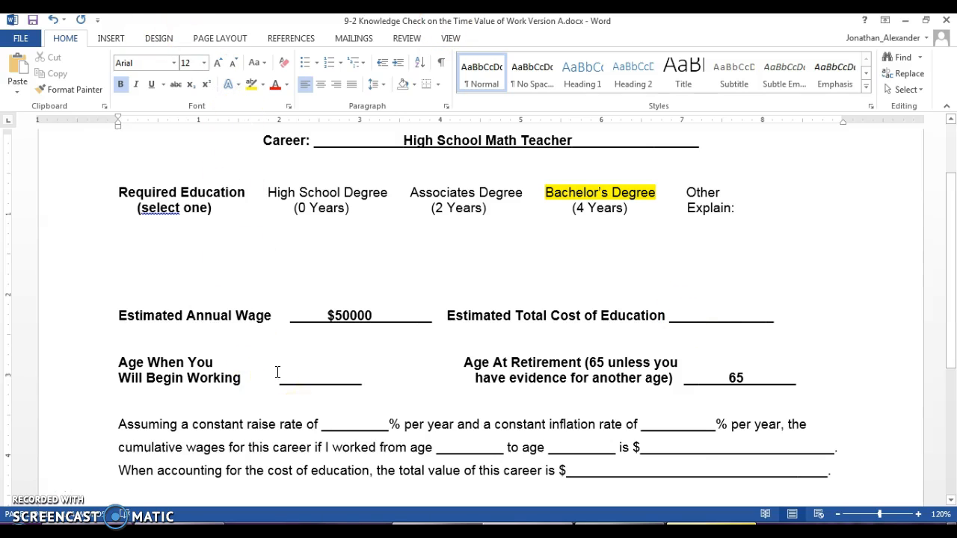
{"action": "type", "text": "$60000"}
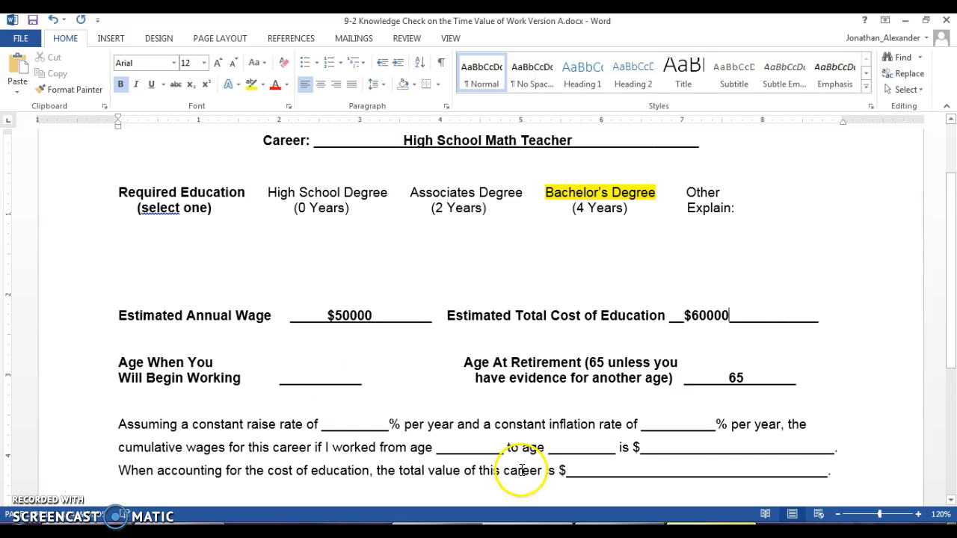
{"action": "left_click_drag", "start_coordinate": [724, 314], "coordinate": [686, 318]}
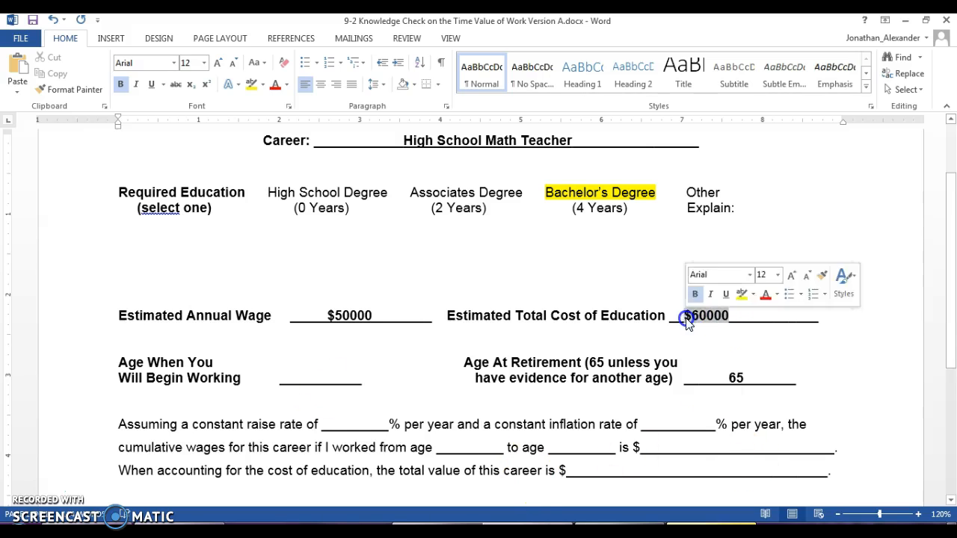
{"action": "left_click", "coordinate": [152, 85]}
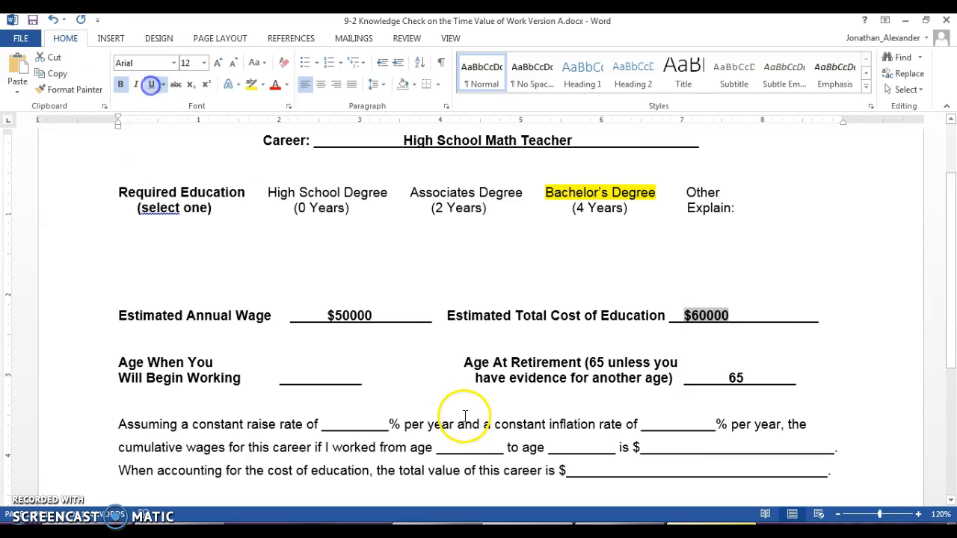
{"action": "left_click", "coordinate": [782, 317]}
{"action": "key", "text": "BackSpace"}
{"action": "key", "text": "BackSpace"}
{"action": "key", "text": "BackSpace"}
{"action": "key", "text": "BackSpace"}
{"action": "key", "text": "BackSpace"}
{"action": "key", "text": "BackSpace"}
{"action": "key", "text": "BackSpace"}
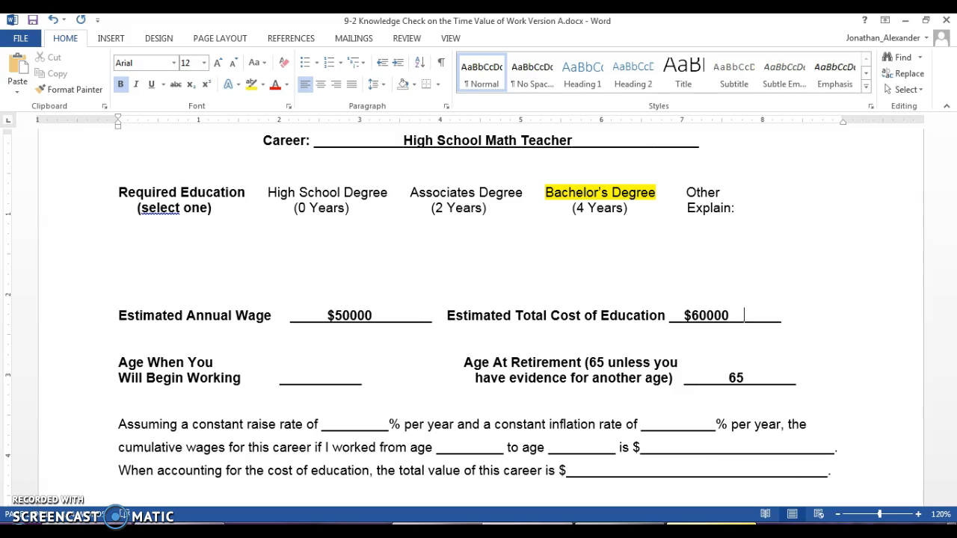
{"action": "left_click", "coordinate": [371, 315]}
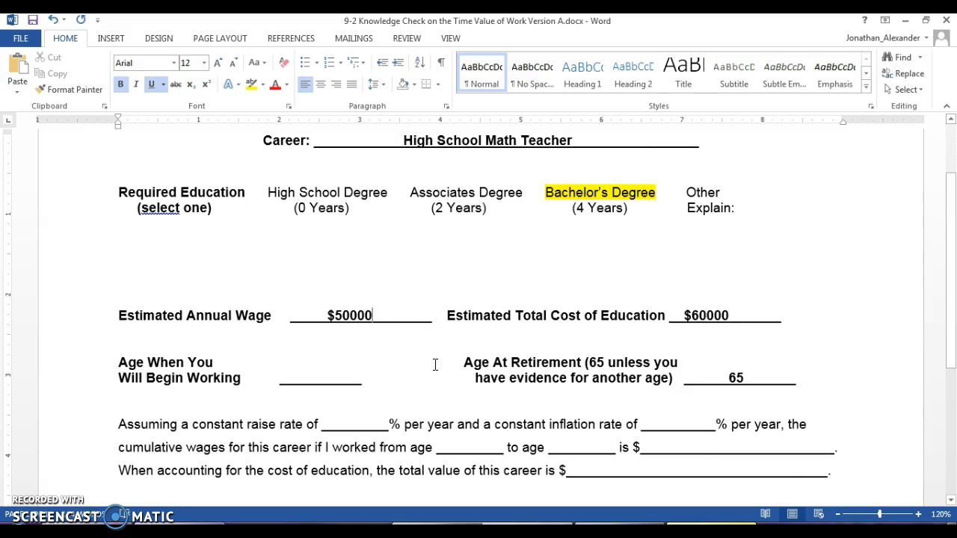
Step: Enter 22 as the age when work will begin and underline the number
{"action": "left_click", "coordinate": [320, 382]}
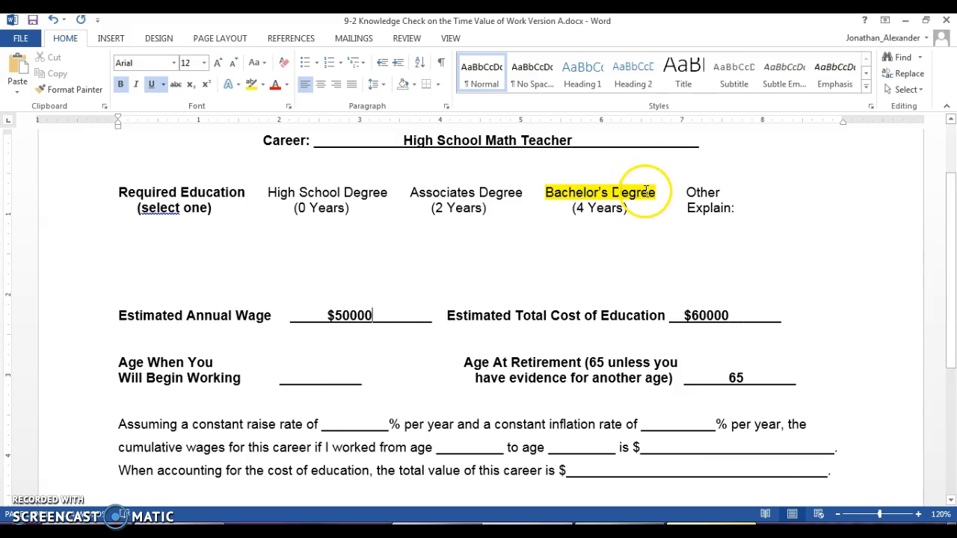
{"action": "left_click", "coordinate": [322, 379]}
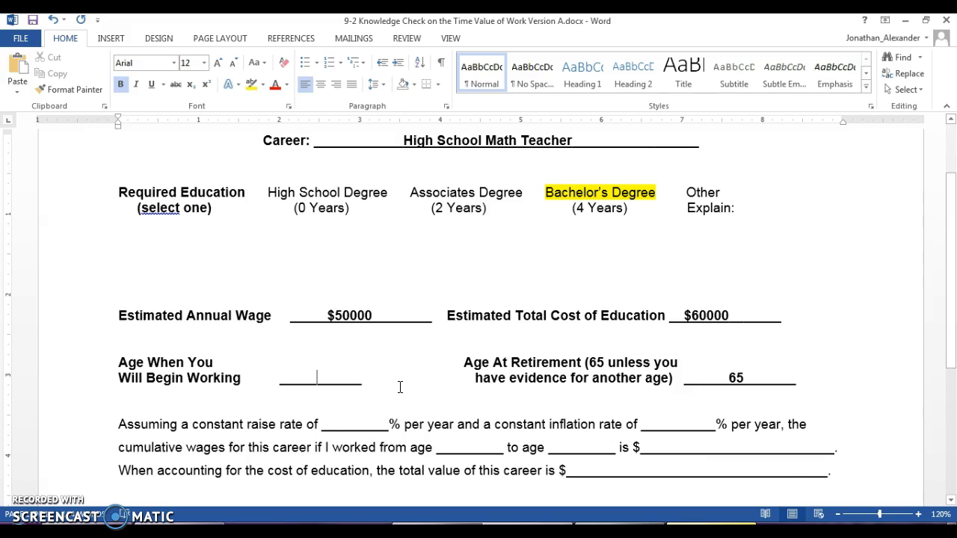
{"action": "type", "text": "22"}
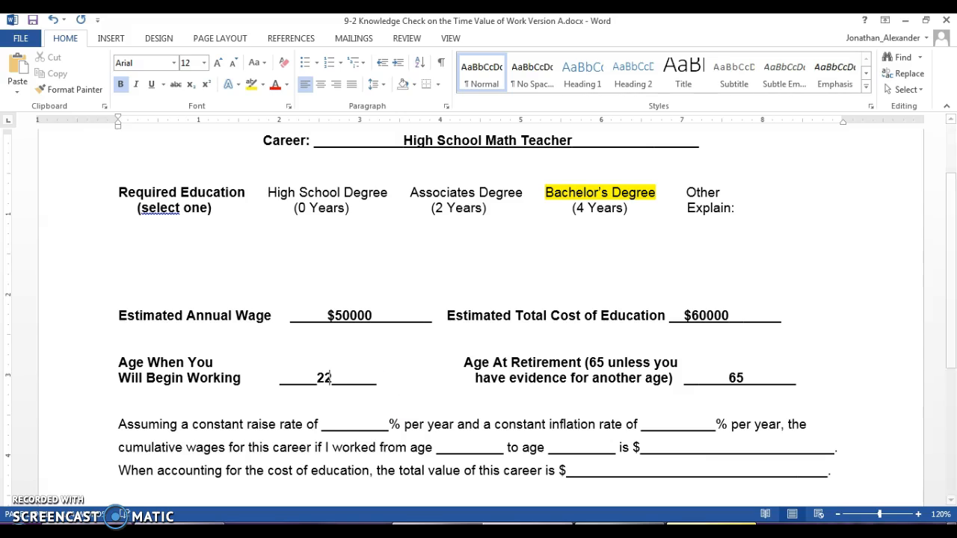
{"action": "left_click_drag", "start_coordinate": [324, 377], "coordinate": [316, 378]}
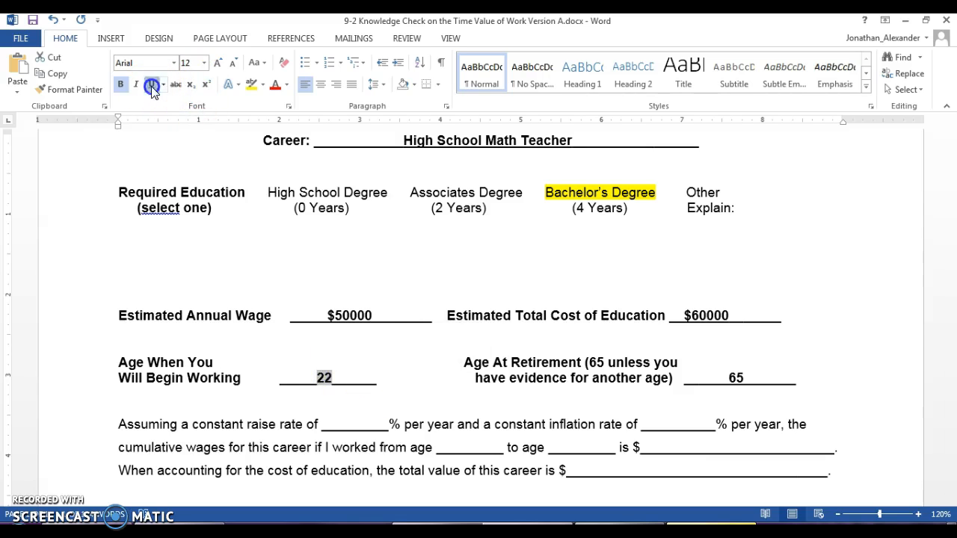
{"action": "left_click", "coordinate": [727, 388]}
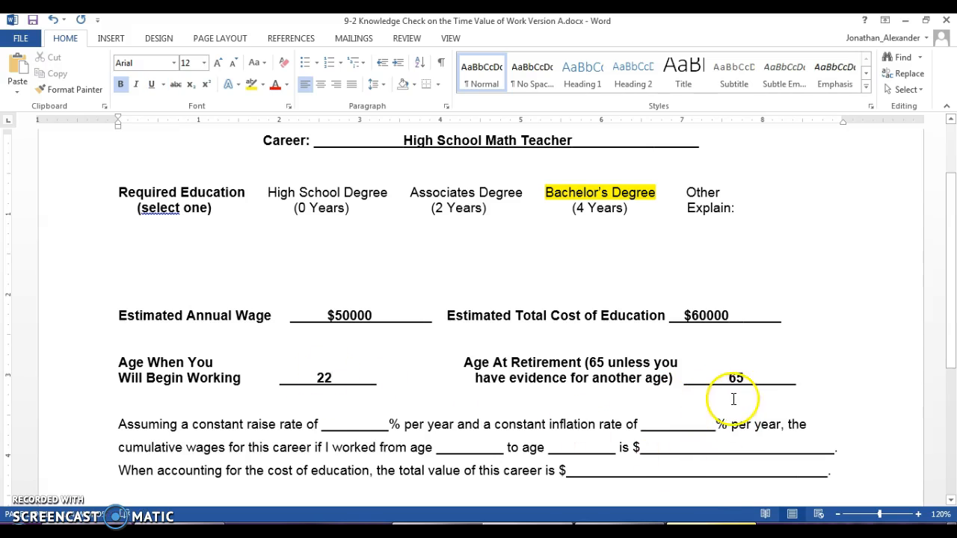
{"action": "left_click", "coordinate": [747, 376]}
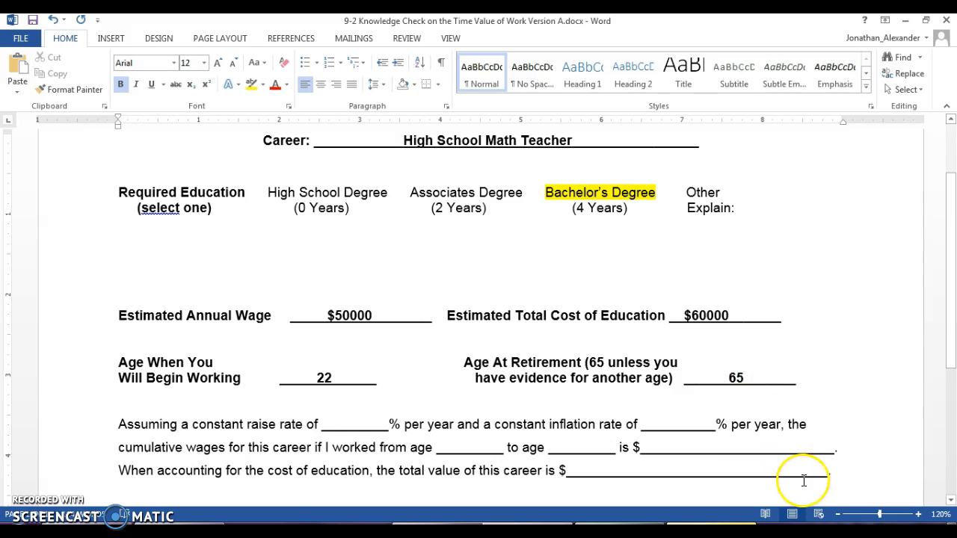
{"action": "left_click", "coordinate": [765, 382]}
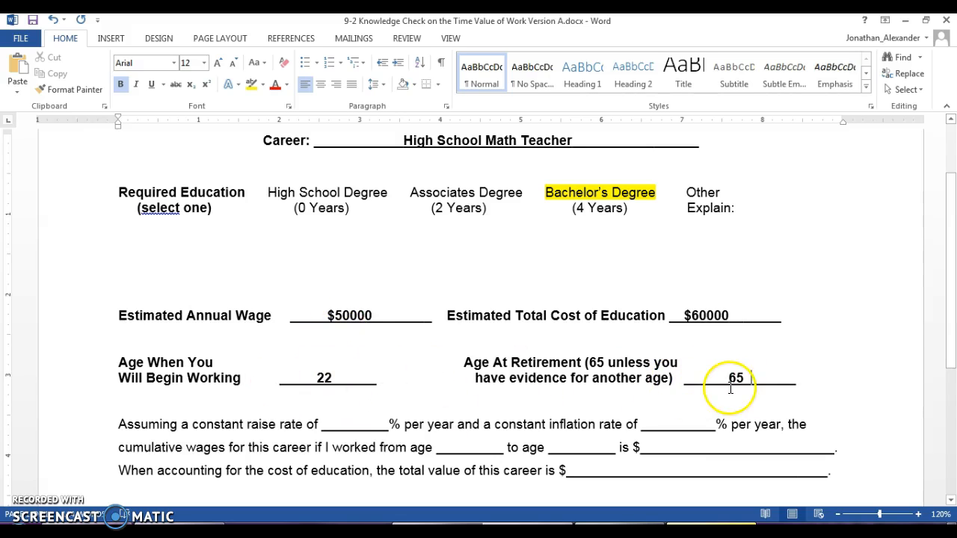
{"action": "left_click", "coordinate": [738, 416]}
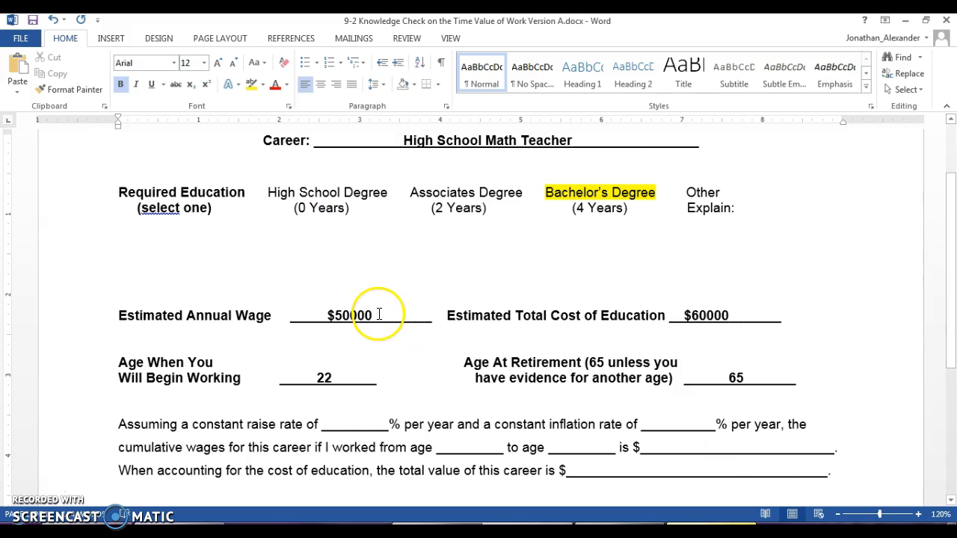
Step: Enter 3 in the constant raise rate blank and underline the number
{"action": "left_click", "coordinate": [346, 424]}
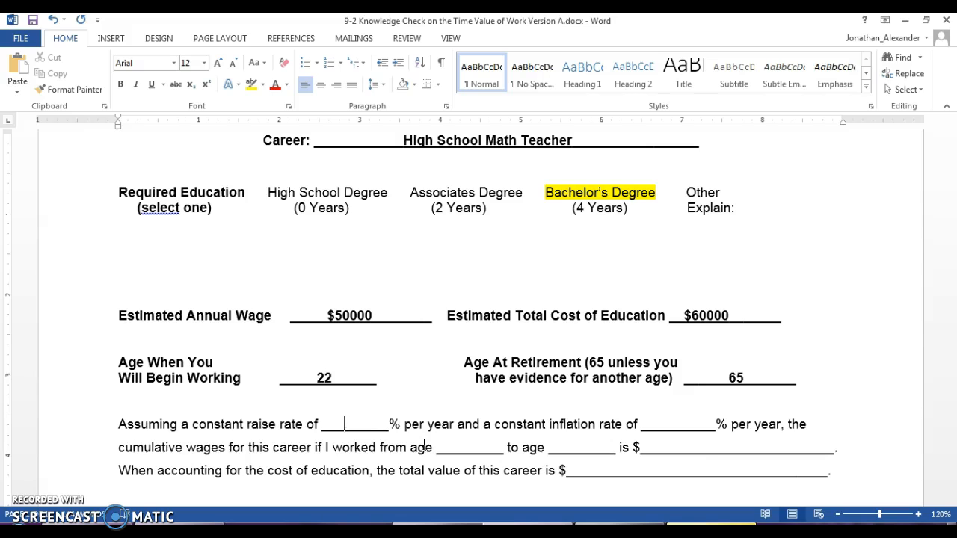
{"action": "type", "text": "3"}
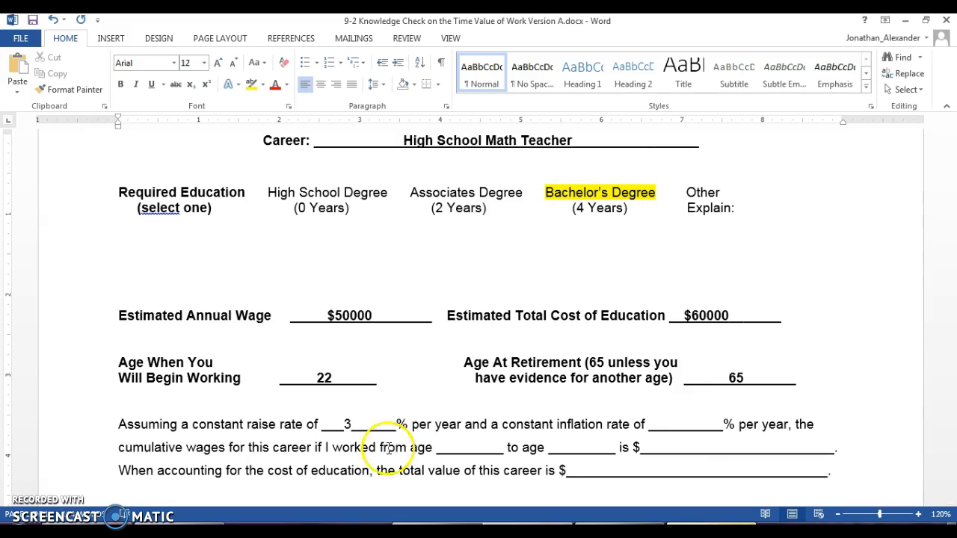
{"action": "double_click", "coordinate": [347, 423]}
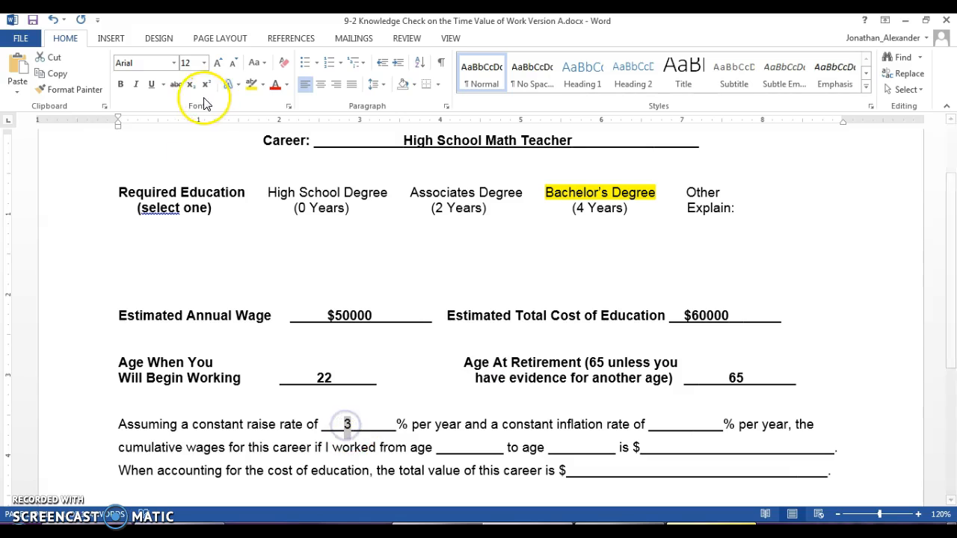
{"action": "left_click", "coordinate": [153, 84]}
{"action": "left_click", "coordinate": [359, 423]}
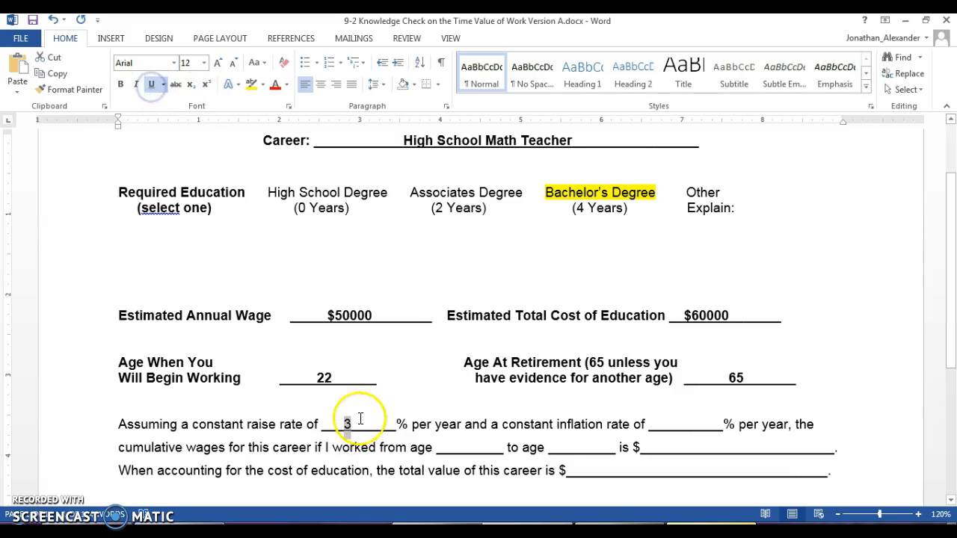
{"action": "left_click", "coordinate": [469, 431]}
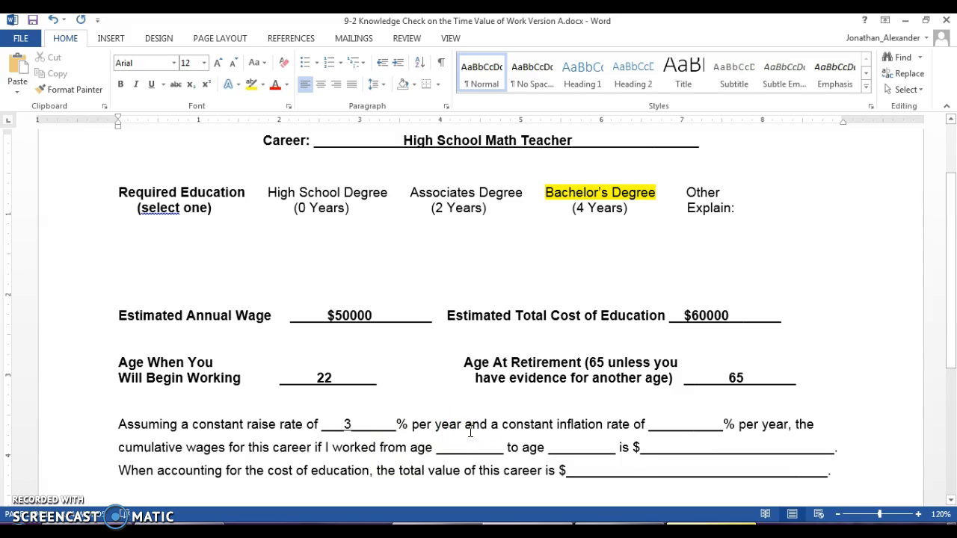
Step: Enter 2 in the constant inflation rate blank and underline the number
{"action": "left_click", "coordinate": [669, 424]}
{"action": "type", "text": "2"}
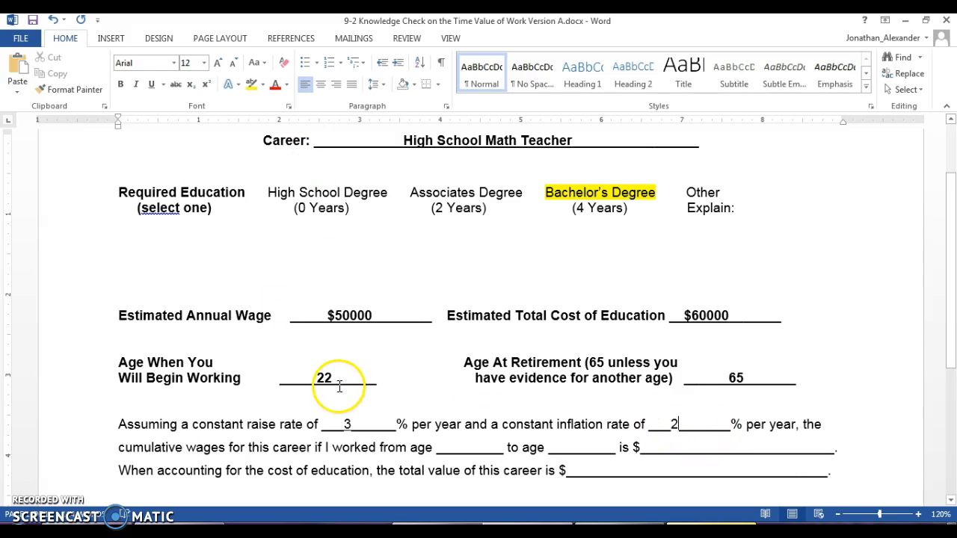
{"action": "double_click", "coordinate": [672, 423]}
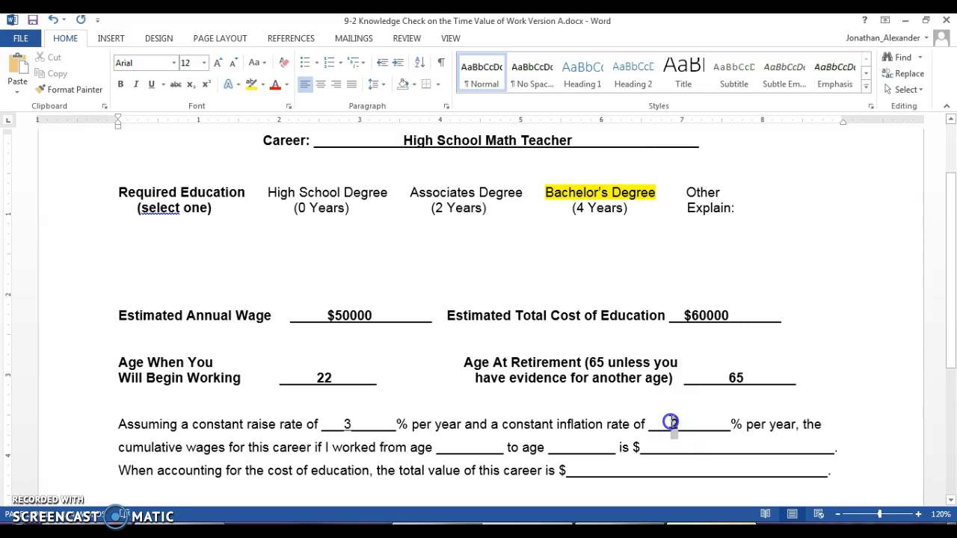
{"action": "left_click", "coordinate": [150, 84]}
{"action": "left_click", "coordinate": [715, 424]}
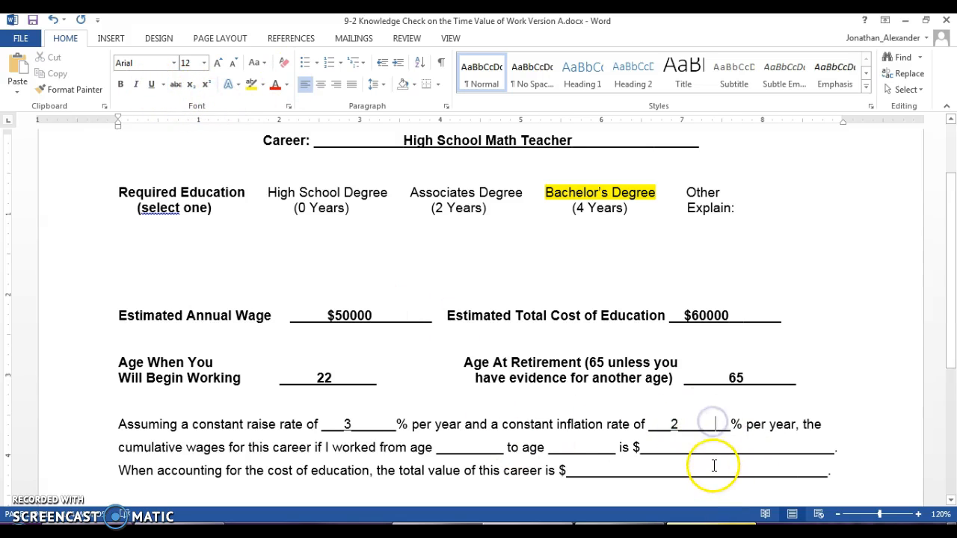
{"action": "left_click", "coordinate": [411, 424]}
{"action": "left_click_drag", "start_coordinate": [408, 424], "coordinate": [325, 424]}
{"action": "left_click", "coordinate": [487, 470]}
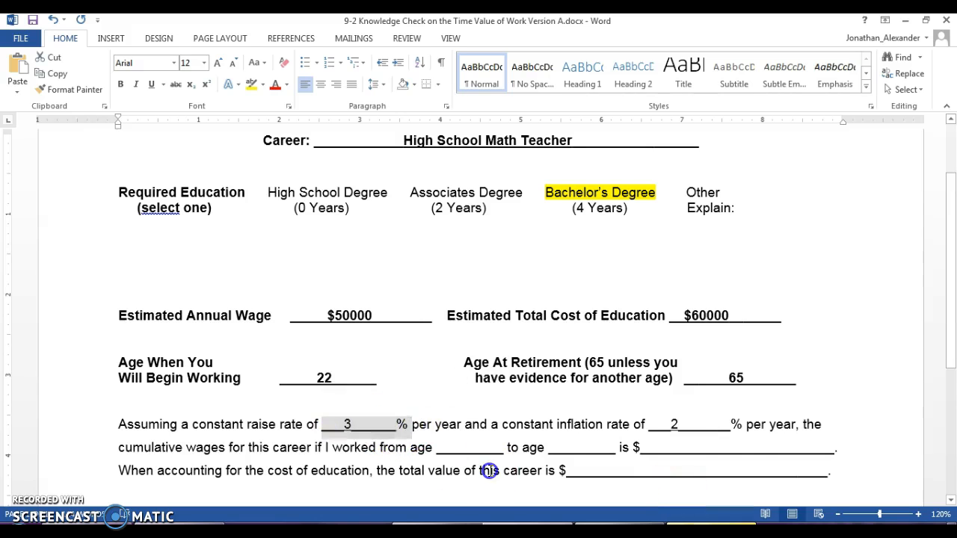
{"action": "left_click_drag", "start_coordinate": [743, 424], "coordinate": [655, 423]}
{"action": "left_click", "coordinate": [765, 426]}
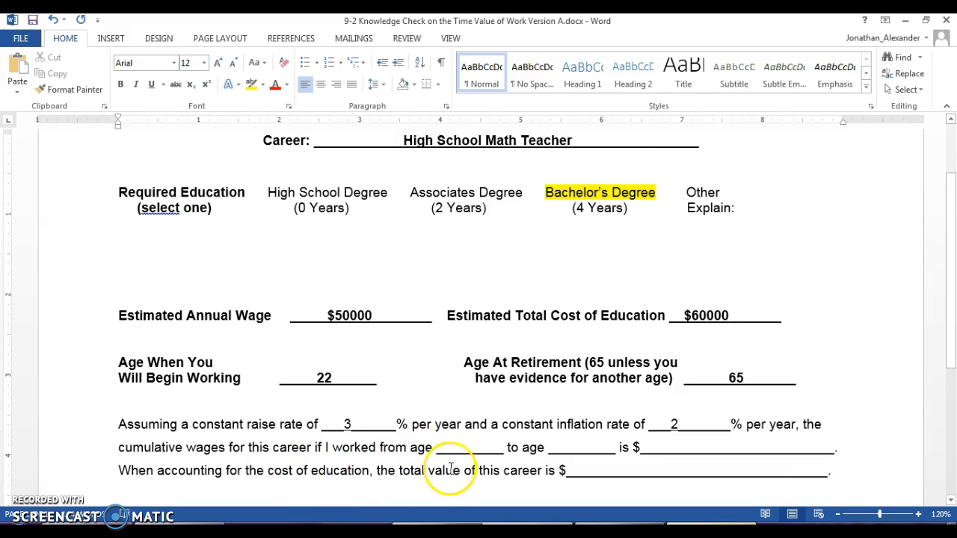
Step: Enter 22 as the starting age in the cumulative wages sentence and trim the extra blank line around it
{"action": "left_click", "coordinate": [463, 446]}
{"action": "type", "text": "22_"}
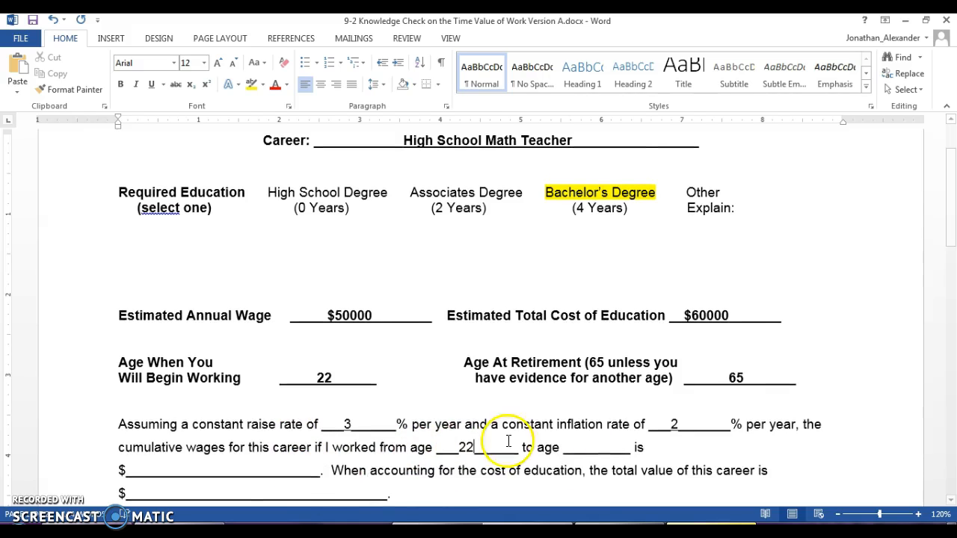
{"action": "key", "text": "BackSpace"}
{"action": "key", "text": "BackSpace"}
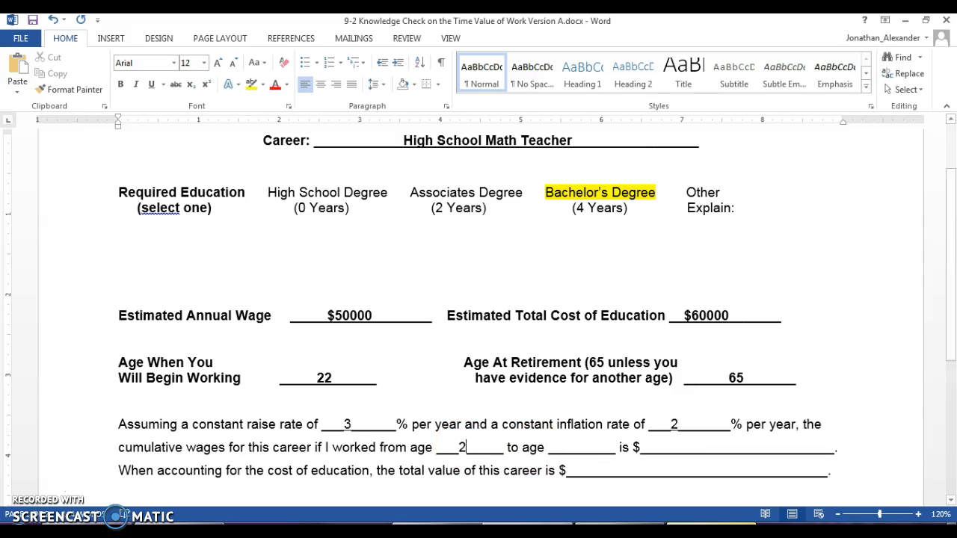
{"action": "type", "text": "2"}
{"action": "key", "text": "Right"}
{"action": "key", "text": "BackSpace"}
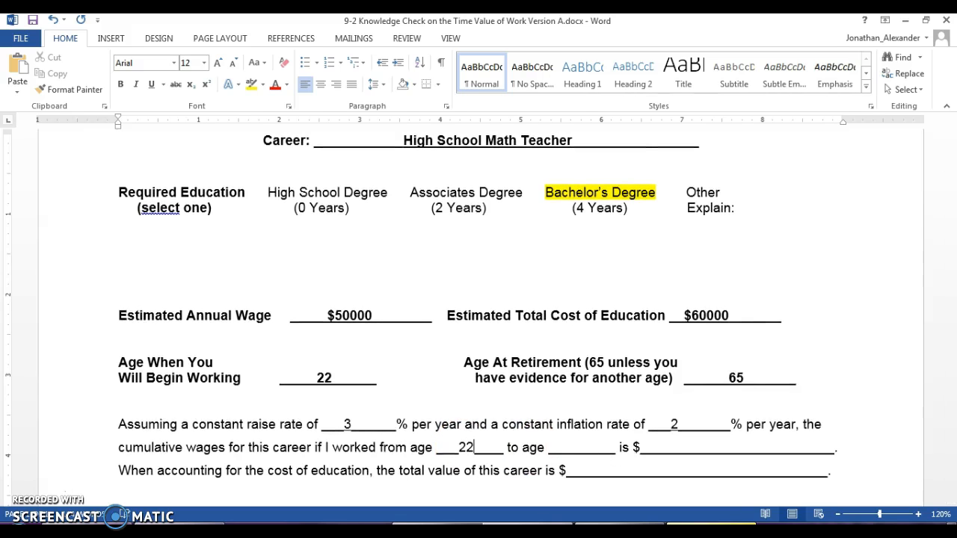
Step: Enter 65 as the ending age in the cumulative wages sentence
{"action": "left_click", "coordinate": [586, 447]}
{"action": "type", "text": "65"}
{"action": "left_click", "coordinate": [780, 447]}
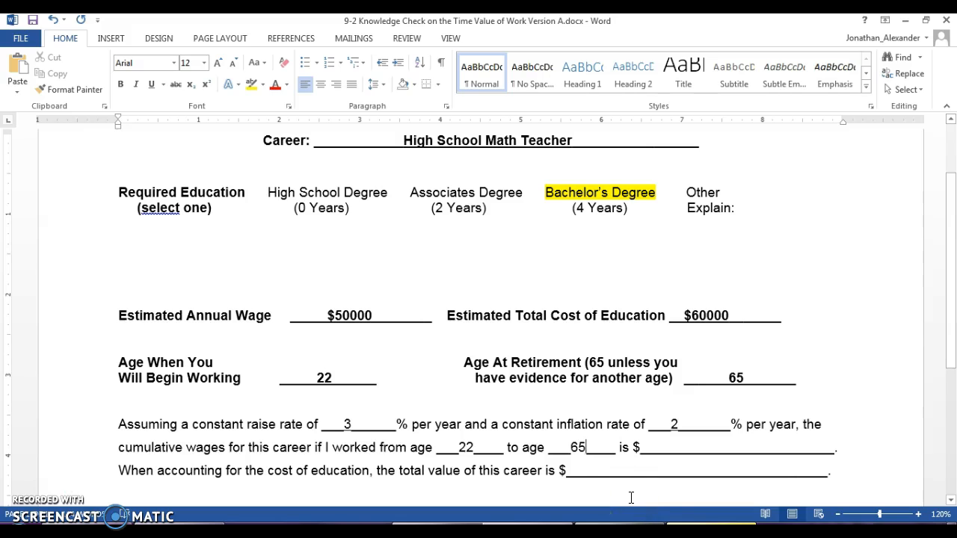
Step: Switch to the Time value of wages.xlsx workbook in Excel, enter "HS Math teacher" as the career, and widen column B to fit it
{"action": "left_click", "coordinate": [621, 531]}
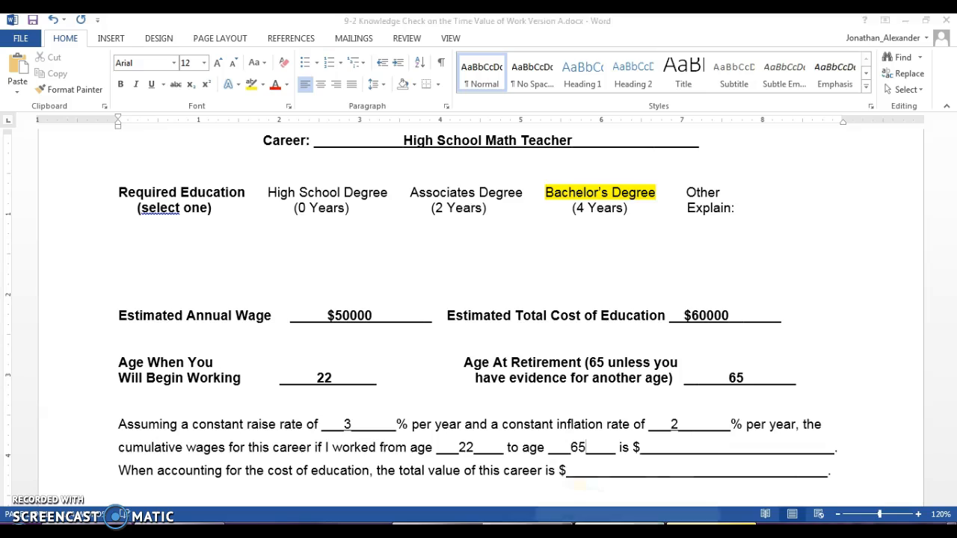
{"action": "left_click", "coordinate": [180, 171]}
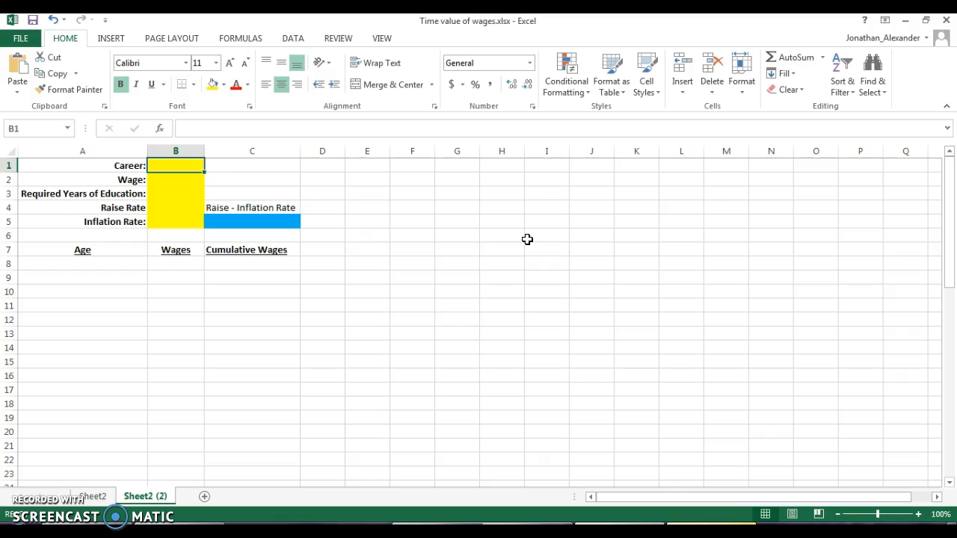
{"action": "type", "text": "HS Math teacher"}
{"action": "key", "text": "Return"}
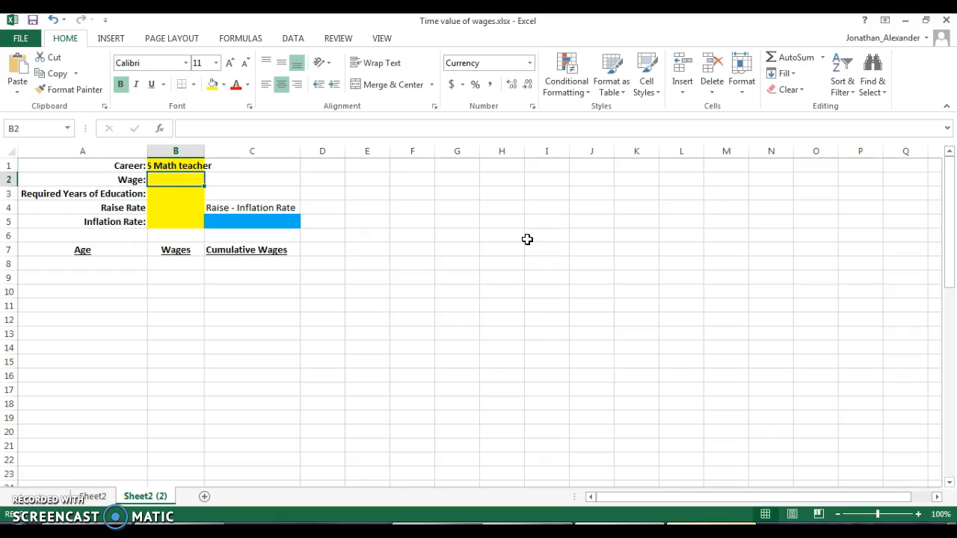
{"action": "left_click_drag", "start_coordinate": [204, 151], "coordinate": [231, 150]}
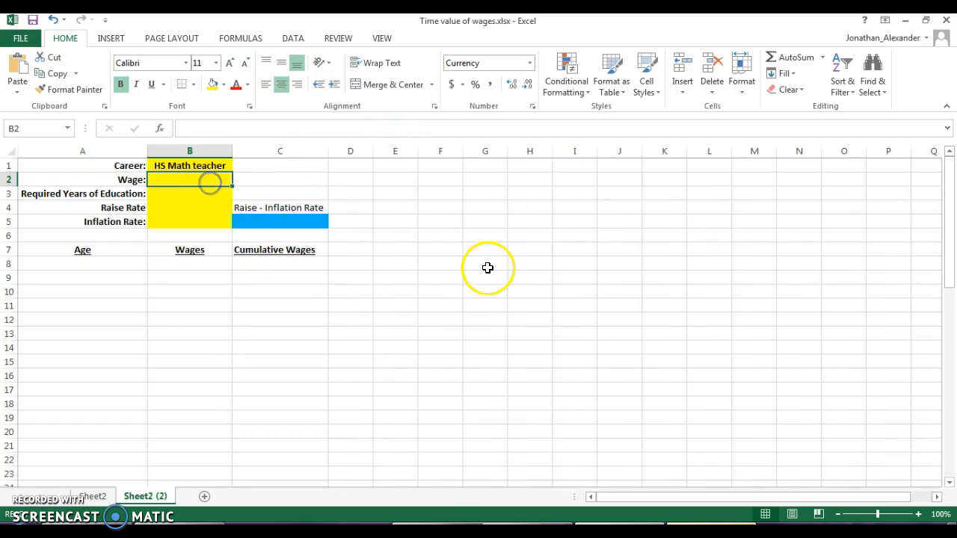
Step: Enter $50000 as the wage and 4 as the required years of education
{"action": "type", "text": "$"}
{"action": "key", "text": "BackSpace"}
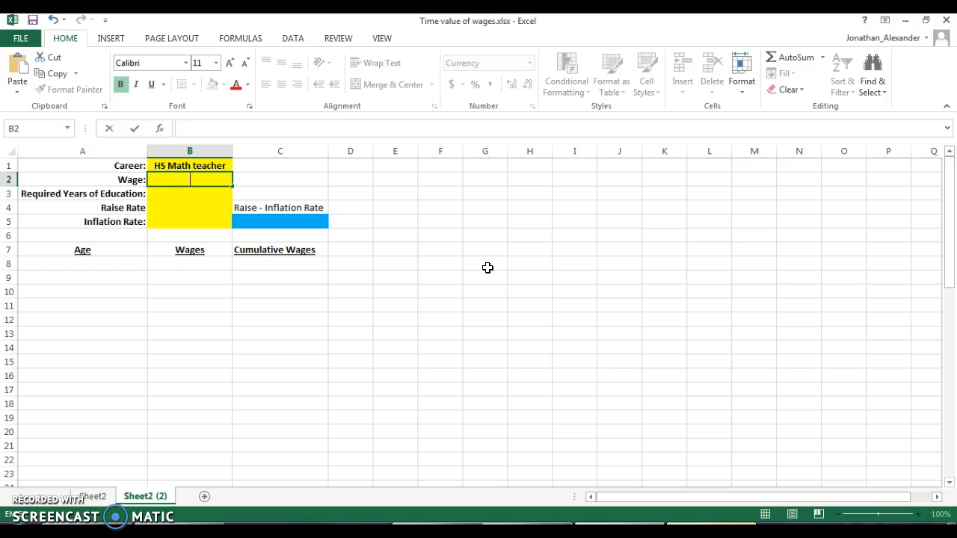
{"action": "type", "text": "$50000"}
{"action": "key", "text": "Return"}
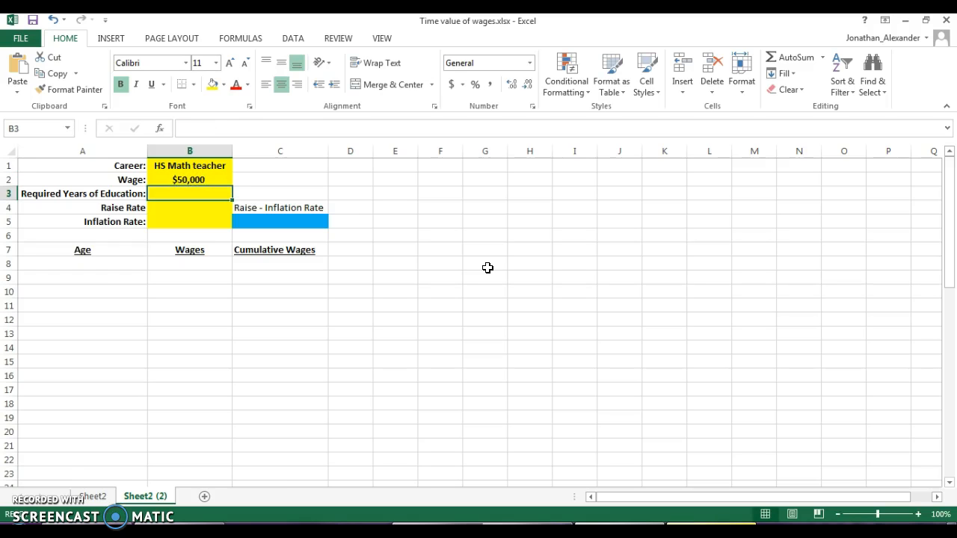
{"action": "type", "text": "4"}
{"action": "key", "text": "Return"}
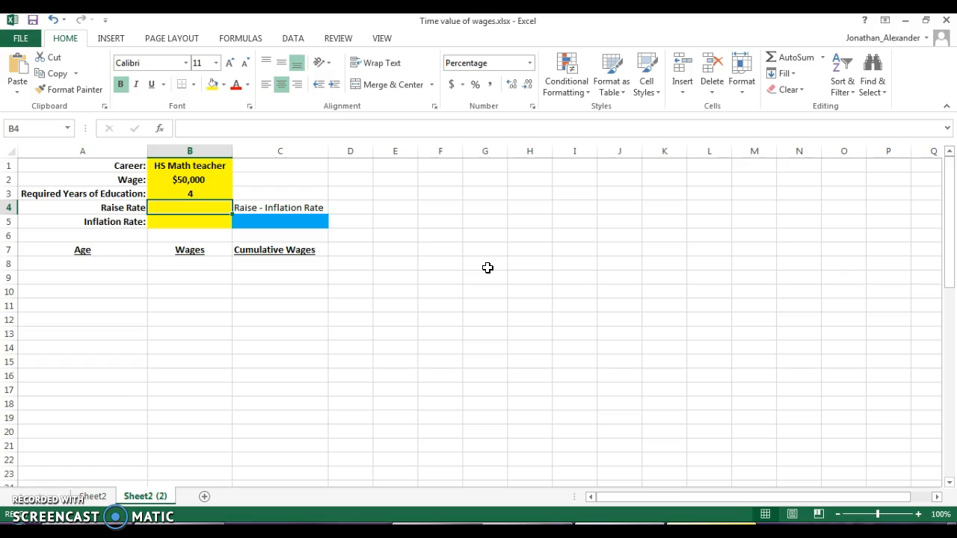
Step: Enter a raise rate of 3% and an inflation rate of 2%
{"action": "type", "text": "3"}
{"action": "key", "text": "Return"}
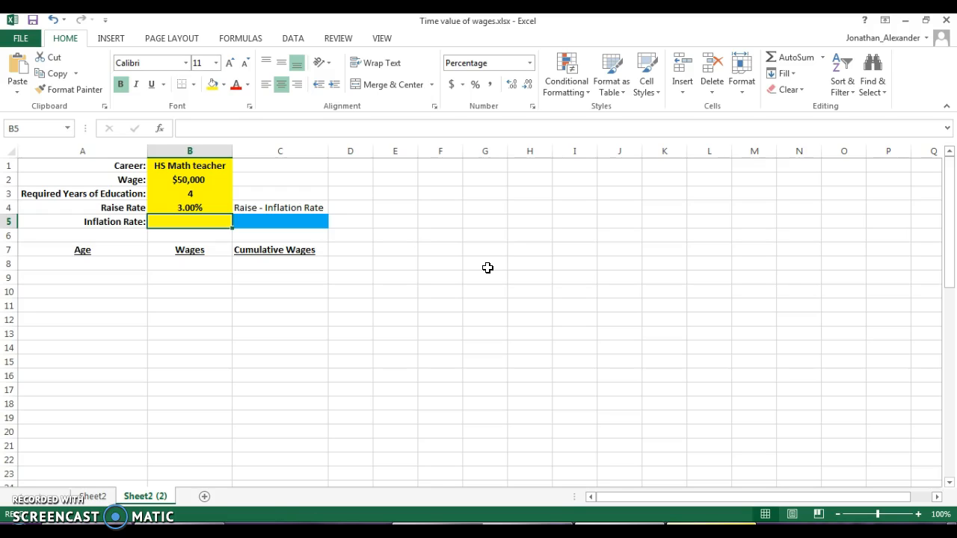
{"action": "type", "text": "2"}
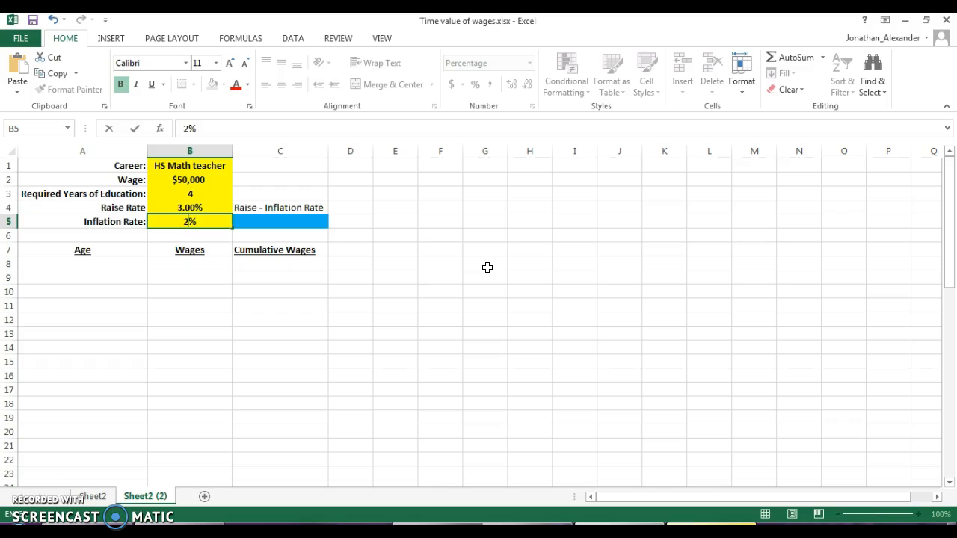
{"action": "key", "text": "Return"}
Step: Add the label "Net Interest Rate" in cell C3, above the Raise - Inflation Rate label
{"action": "key", "text": "Right"}
{"action": "key", "text": "Up"}
{"action": "key", "text": "Up"}
{"action": "key", "text": "Down"}
{"action": "key", "text": "Up"}
{"action": "key", "text": "Up"}
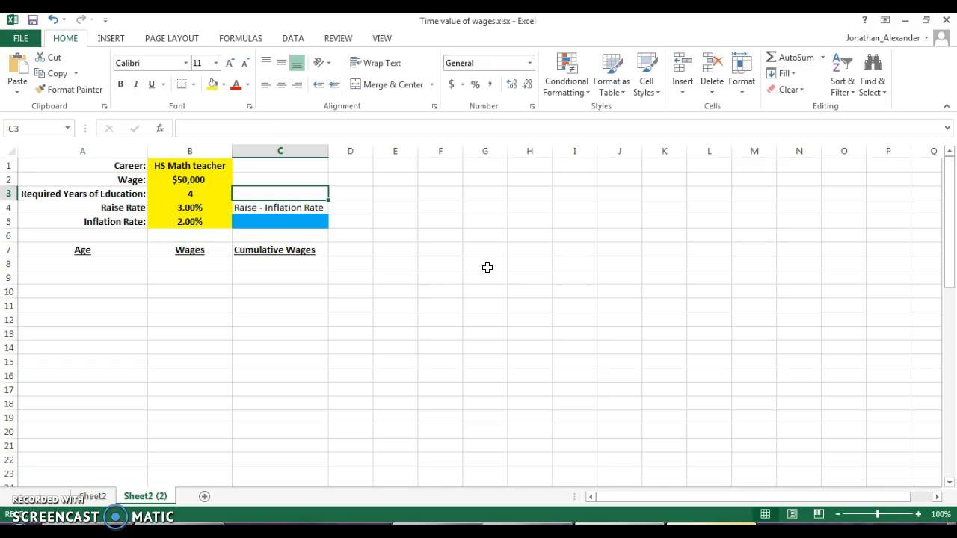
{"action": "type", "text": "Net"}
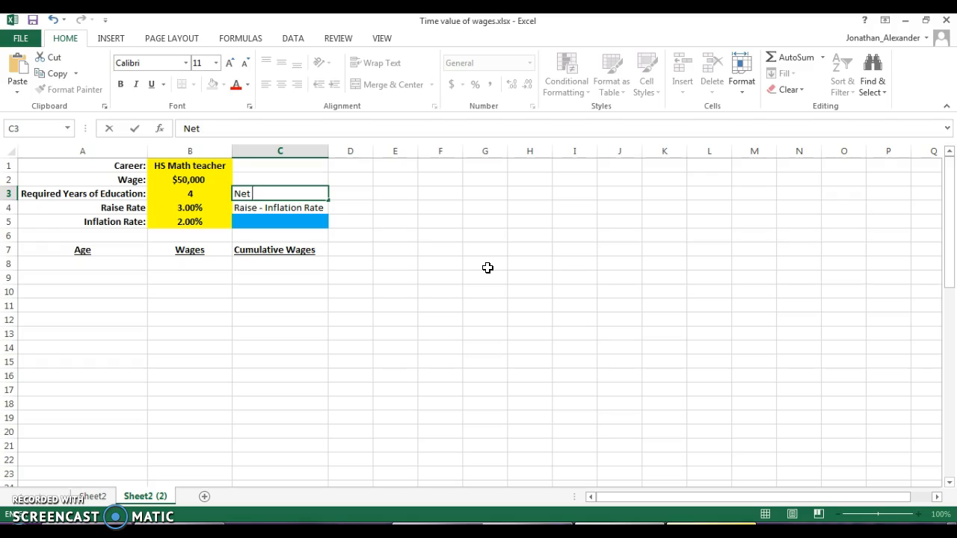
{"action": "type", "text": " Interest Rate"}
{"action": "key", "text": "Return"}
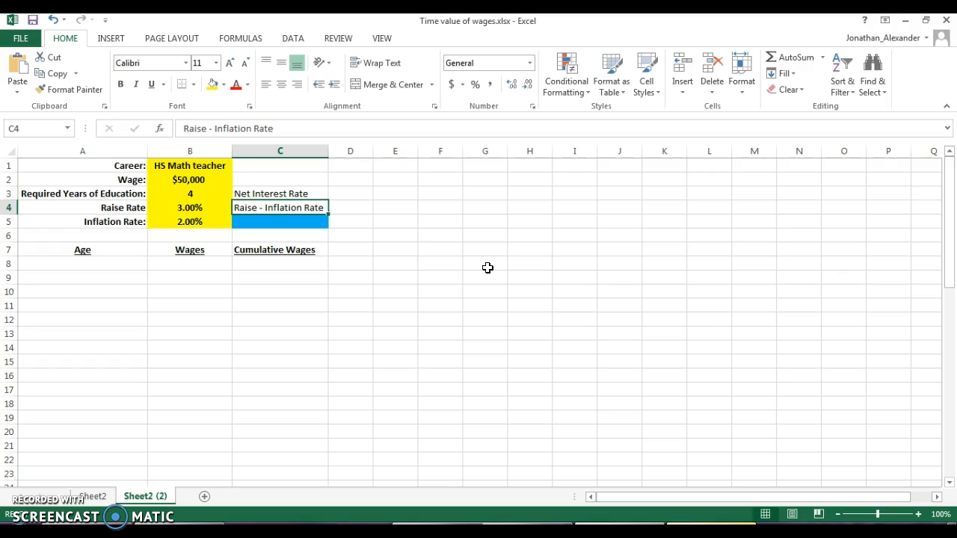
Step: Calculate the net rate in the blue cell C5 with the formula =B4-B5
{"action": "key", "text": "Return"}
{"action": "type", "text": "="}
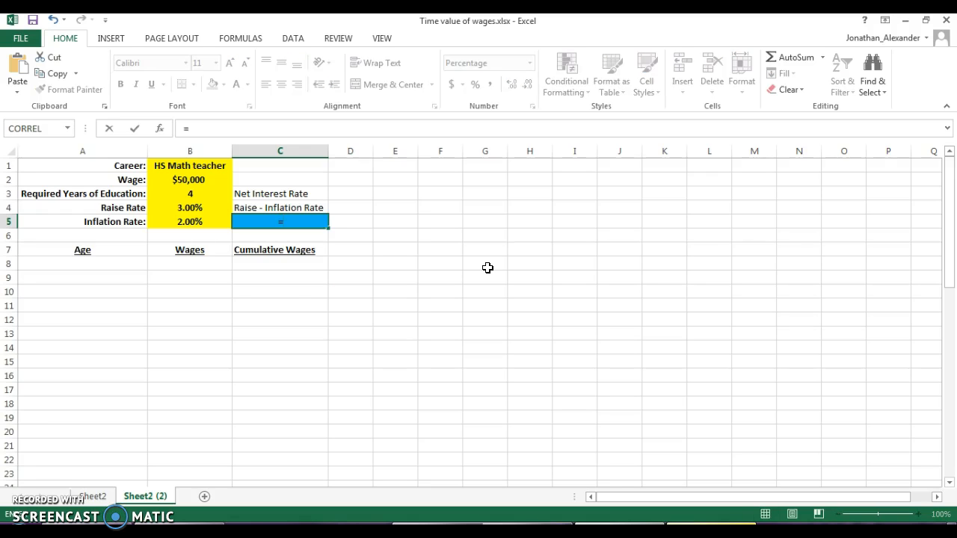
{"action": "left_click", "coordinate": [188, 208]}
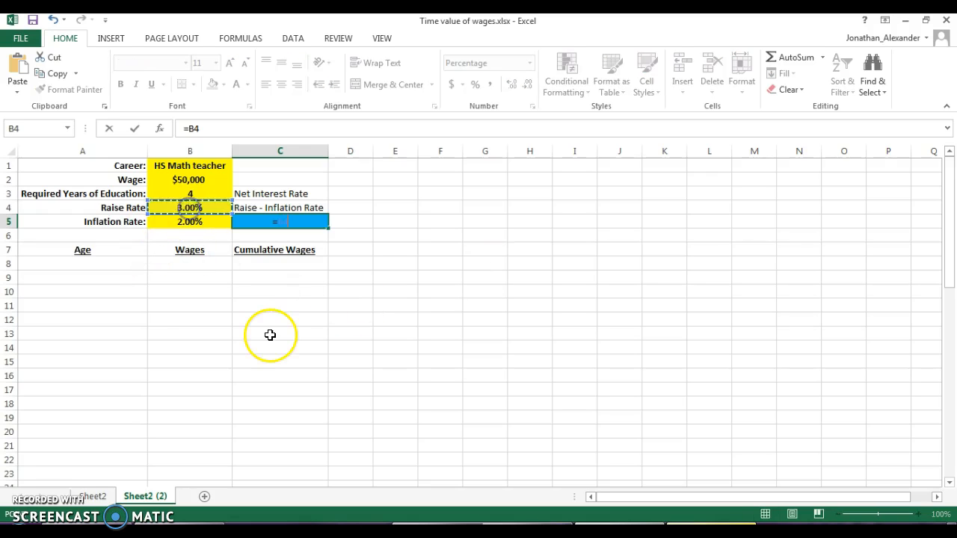
{"action": "type", "text": "-"}
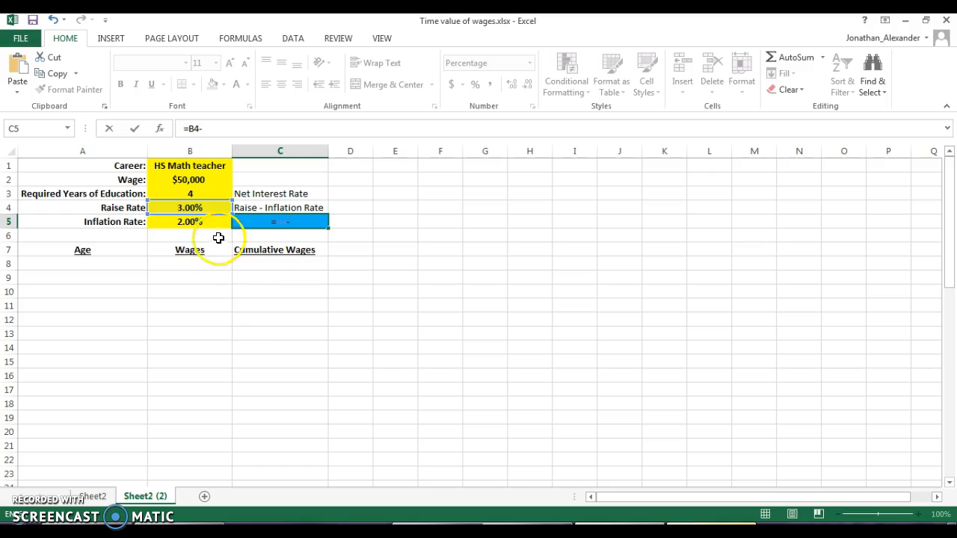
{"action": "left_click", "coordinate": [189, 221]}
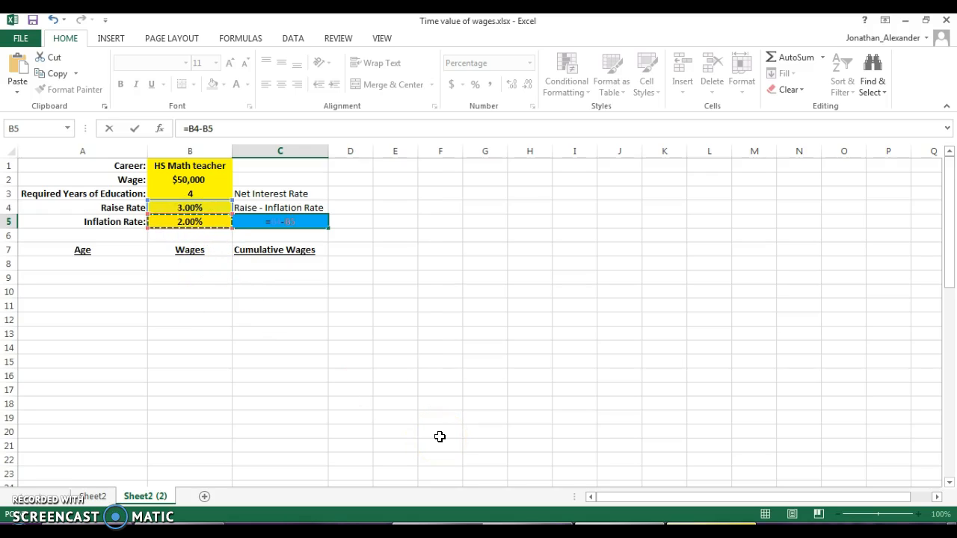
{"action": "key", "text": "Return"}
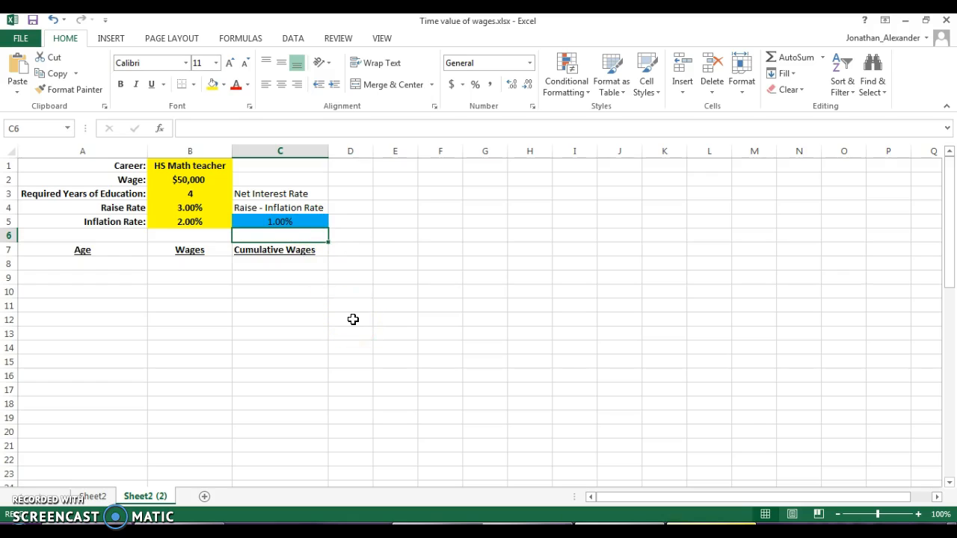
Step: Calculate the starting age in cell A8 with the formula =18+B3 and center it
{"action": "left_click", "coordinate": [88, 263]}
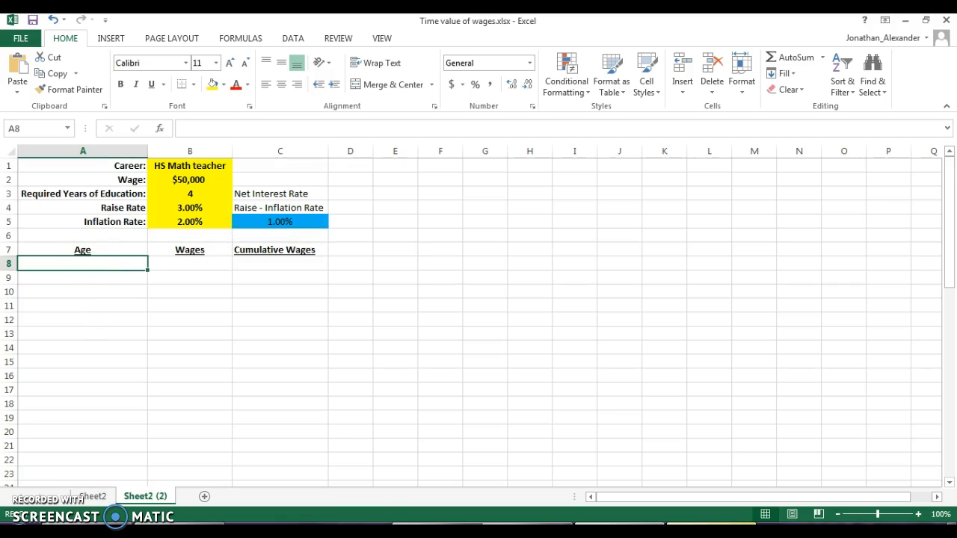
{"action": "type", "text": "="}
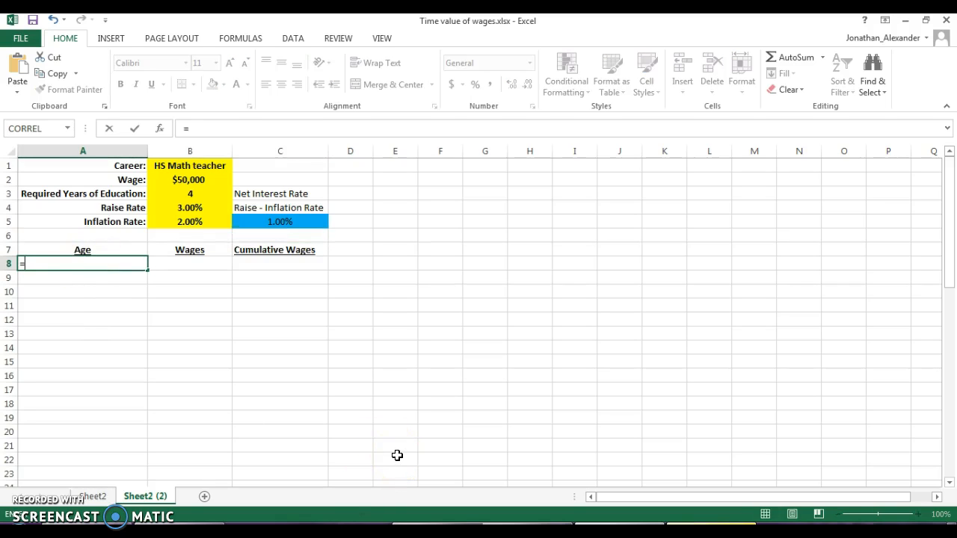
{"action": "type", "text": "18+"}
{"action": "left_click", "coordinate": [195, 191]}
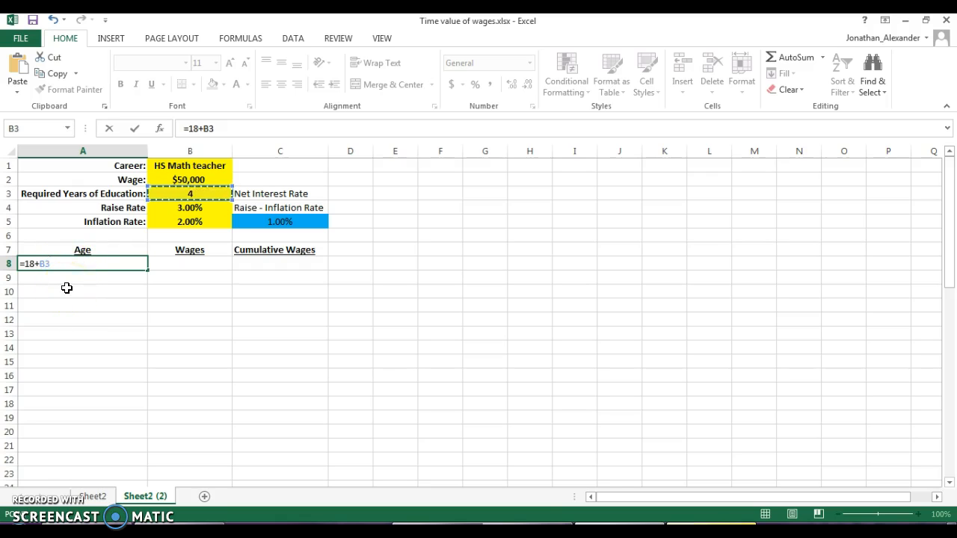
{"action": "key", "text": "Return"}
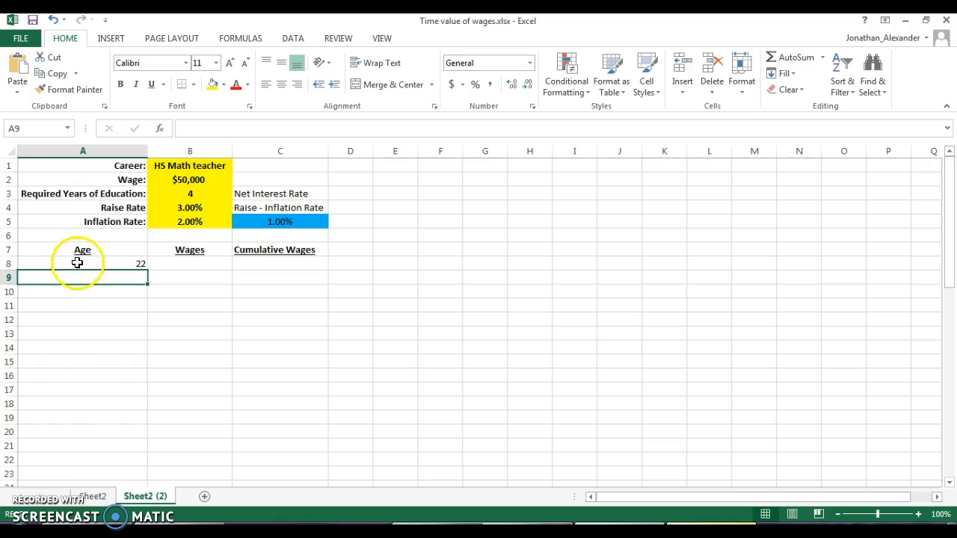
{"action": "left_click", "coordinate": [71, 264]}
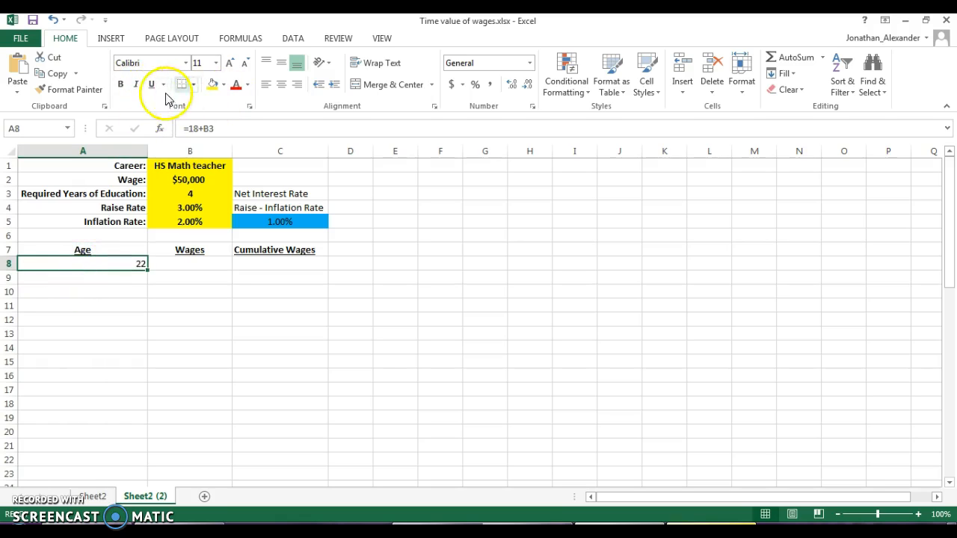
{"action": "left_click", "coordinate": [281, 85]}
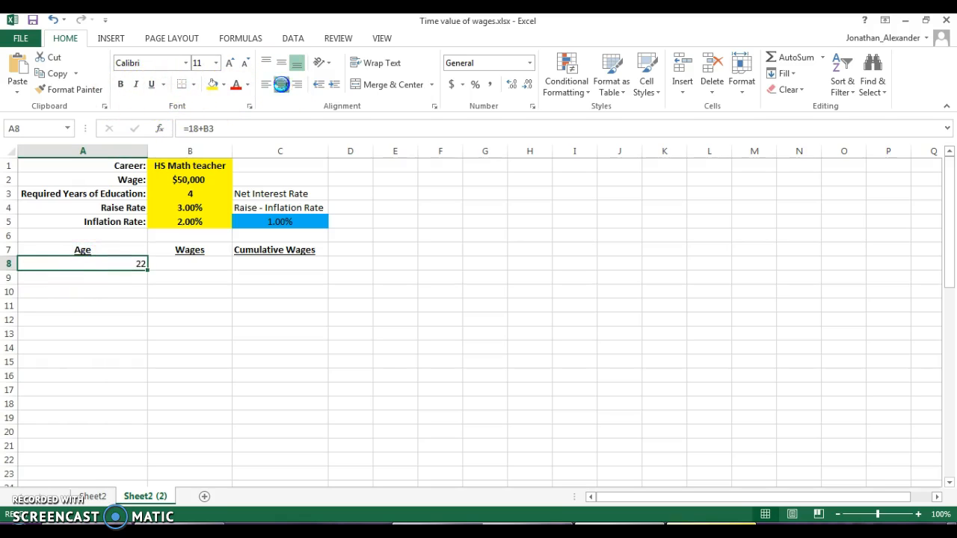
Step: Calculate the next age in cell A9 with the formula =A8+1 and center it
{"action": "left_click", "coordinate": [116, 273]}
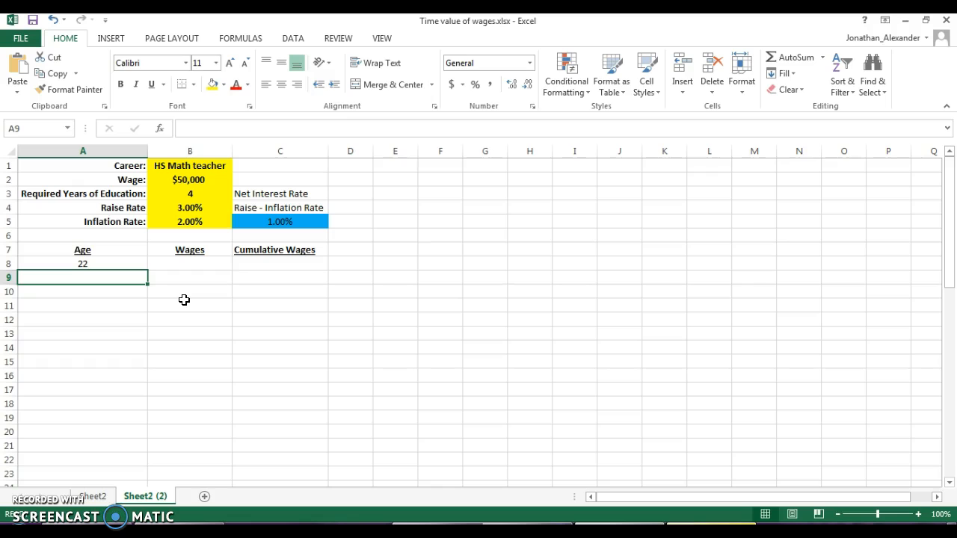
{"action": "type", "text": "="}
{"action": "left_click", "coordinate": [94, 264]}
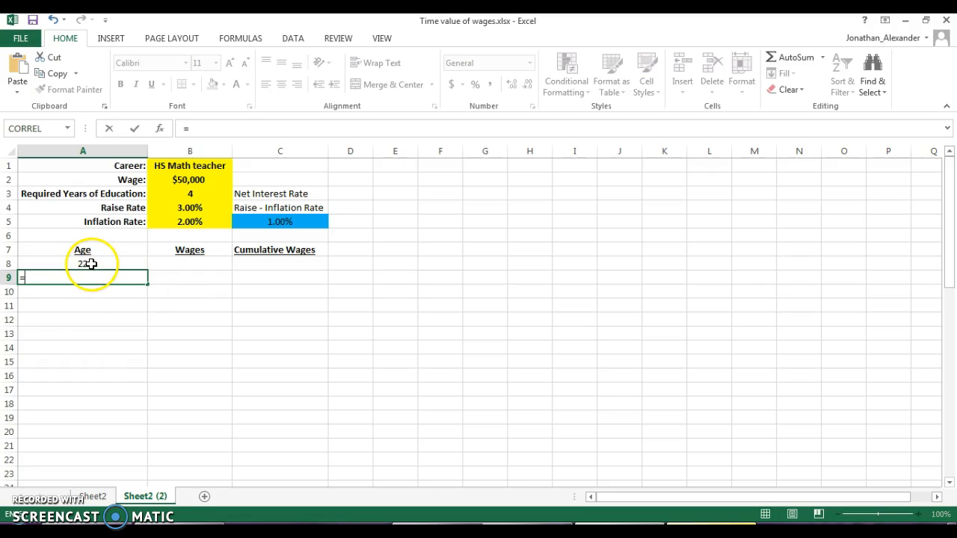
{"action": "type", "text": "+1"}
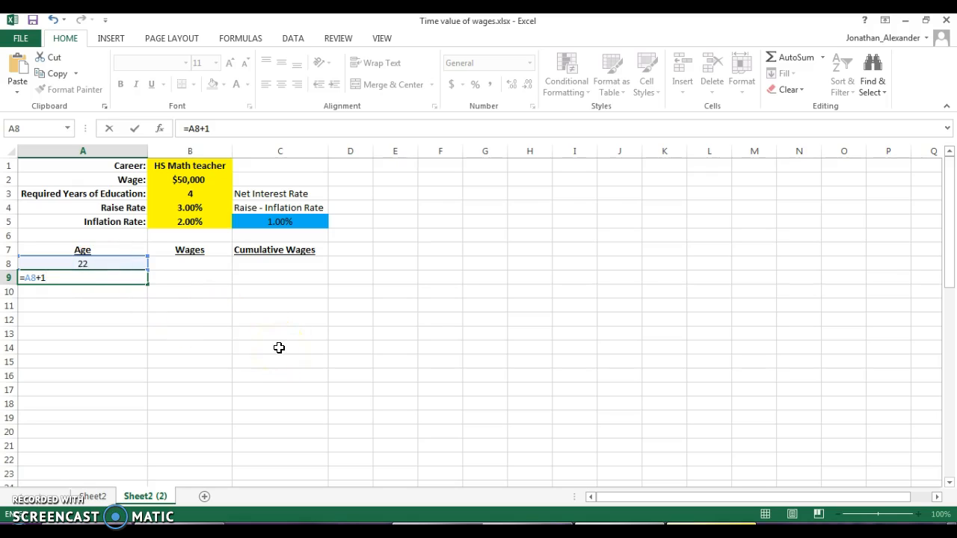
{"action": "key", "text": "Return"}
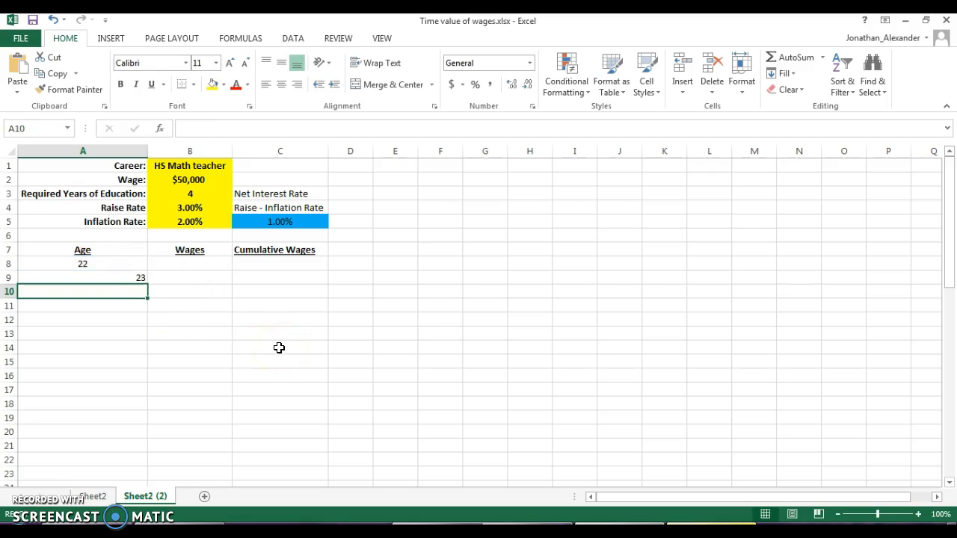
{"action": "left_click", "coordinate": [127, 277]}
{"action": "left_click", "coordinate": [281, 83]}
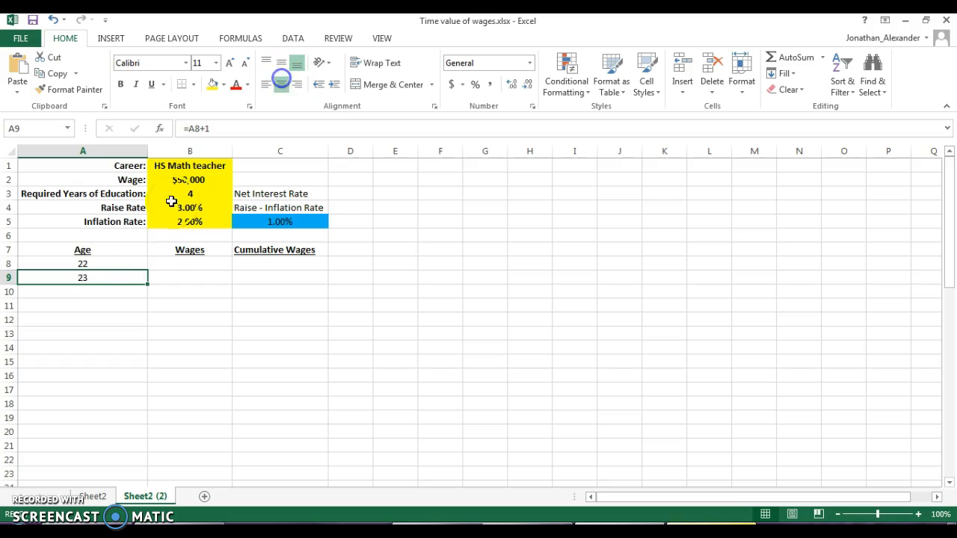
Step: Fill the age formula from cell A9 down to row 56 so the ages run through 70
{"action": "left_click", "coordinate": [111, 280]}
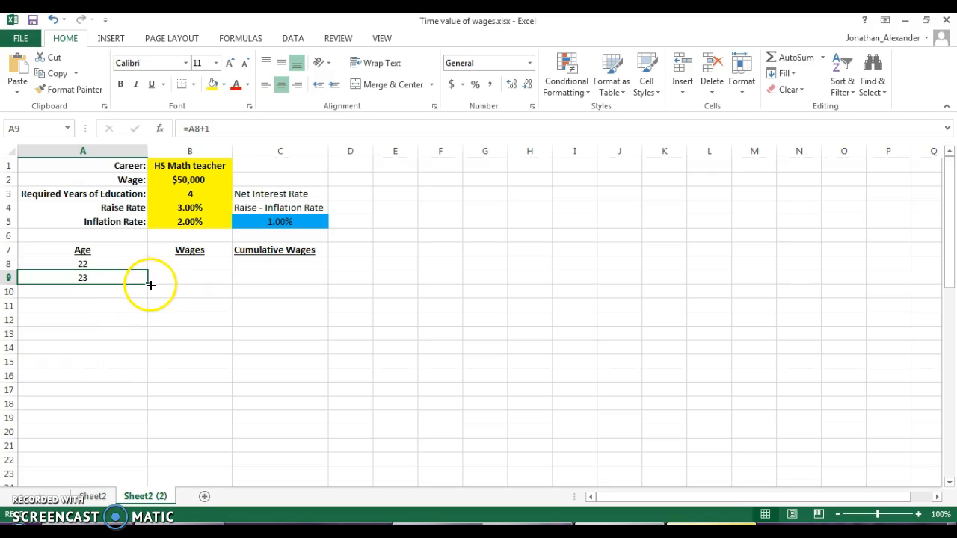
{"action": "left_click_drag", "start_coordinate": [148, 285], "coordinate": [109, 498]}
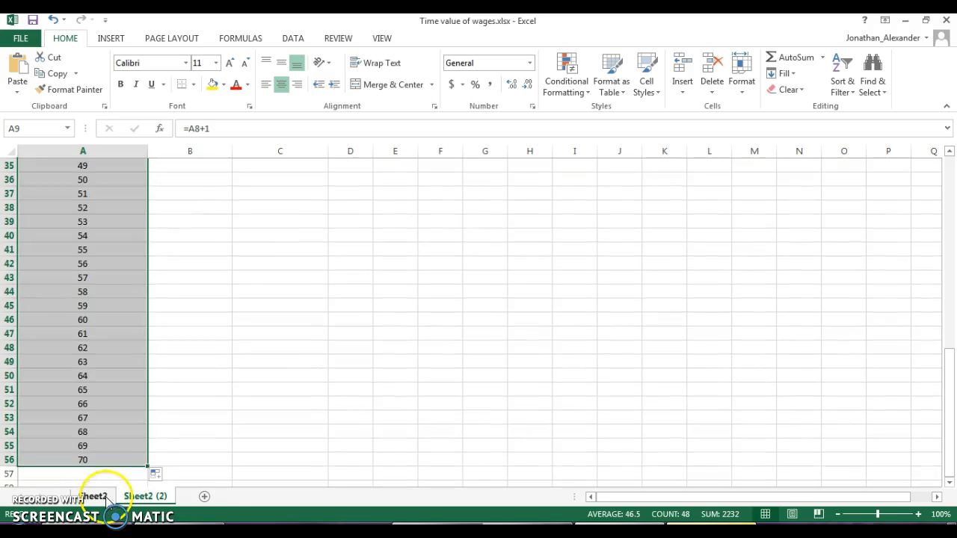
{"action": "left_click", "coordinate": [167, 418]}
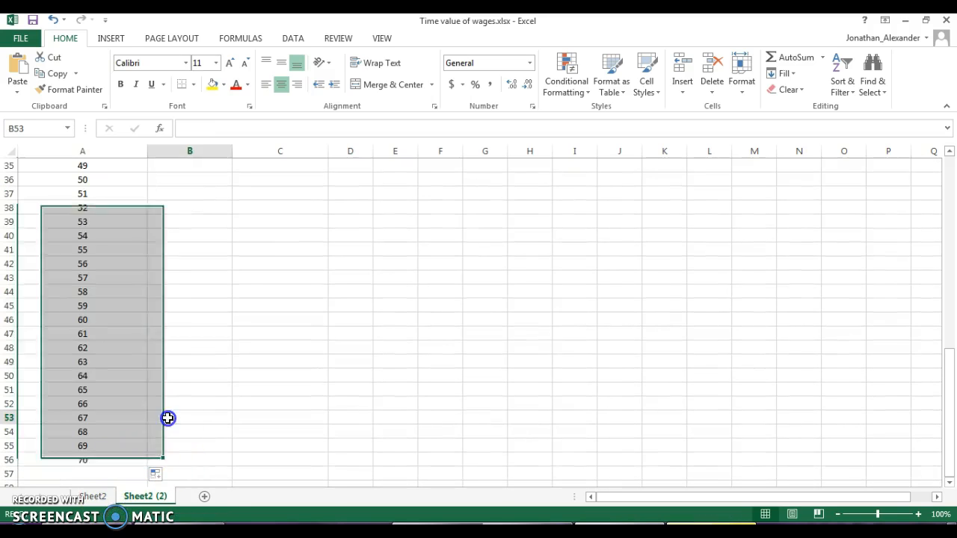
Step: Link the first wage in cell B8 to the starting wage with the formula =B2 and center it
{"action": "left_click", "coordinate": [115, 461]}
{"action": "key", "text": "Up"}
{"action": "key", "text": "Up"}
{"action": "key", "text": "Down"}
{"action": "key", "text": "Up"}
{"action": "key", "text": "Up"}
{"action": "key", "text": "Up"}
{"action": "key", "text": "Up"}
{"action": "key", "text": "Up"}
{"action": "key", "text": "Up"}
{"action": "key", "text": "Up"}
{"action": "key", "text": "Up"}
{"action": "key", "text": "Up"}
{"action": "key", "text": "Up"}
{"action": "key", "text": "Up"}
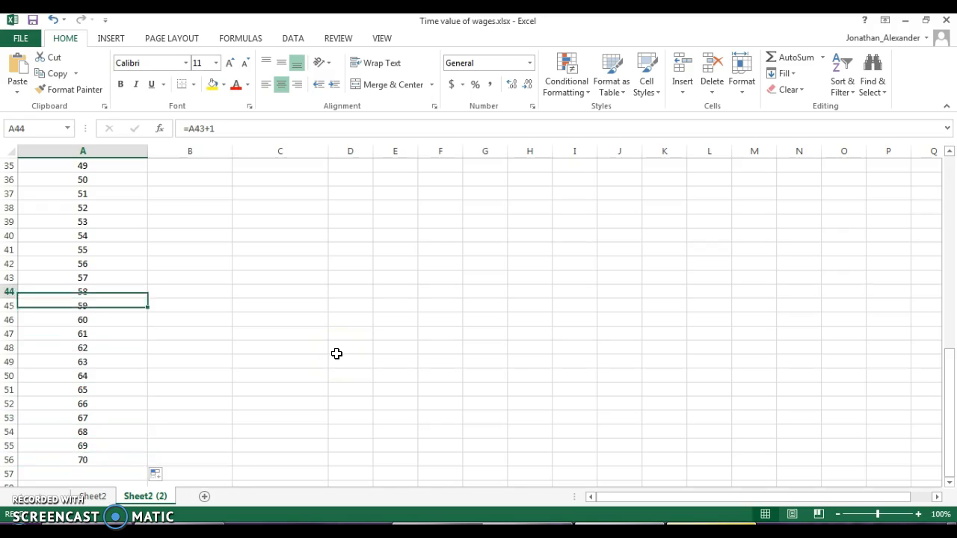
{"action": "key", "text": "Up"}
{"action": "key", "text": "Up"}
{"action": "key", "text": "Up"}
{"action": "key", "text": "Up"}
{"action": "key", "text": "Up"}
{"action": "key", "text": "Up"}
{"action": "key", "text": "Up"}
{"action": "key", "text": "Up"}
{"action": "key", "text": "Up"}
{"action": "key", "text": "Up"}
{"action": "key", "text": "Up"}
{"action": "key", "text": "Up"}
{"action": "key", "text": "Up"}
{"action": "key", "text": "Up"}
{"action": "key", "text": "Up"}
{"action": "key", "text": "Up"}
{"action": "key", "text": "Up"}
{"action": "key", "text": "Up"}
{"action": "key", "text": "Up"}
{"action": "key", "text": "Up"}
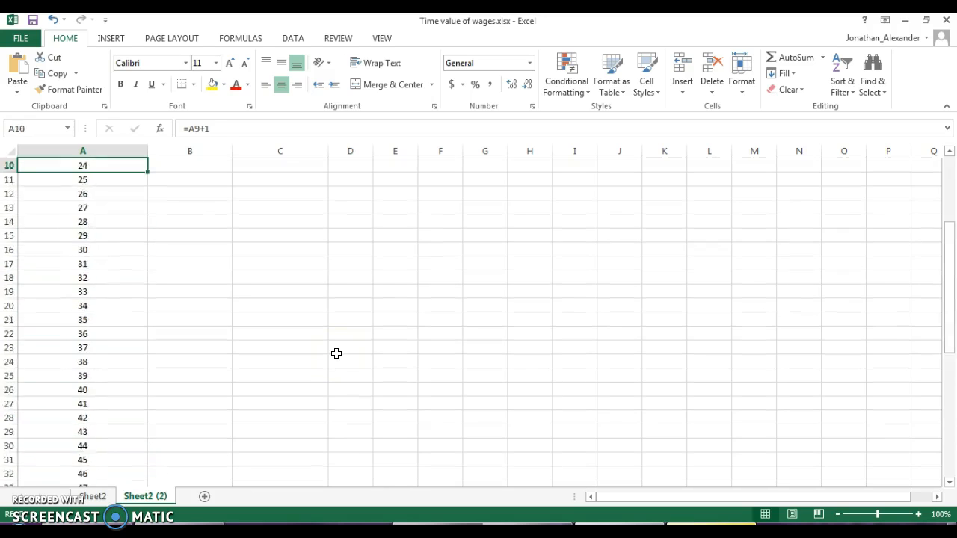
{"action": "key", "text": "Up"}
{"action": "key", "text": "Up"}
{"action": "key", "text": "Up"}
{"action": "key", "text": "Up"}
{"action": "key", "text": "Up"}
{"action": "key", "text": "Up"}
{"action": "key", "text": "Up"}
{"action": "key", "text": "Up"}
{"action": "key", "text": "Up"}
{"action": "key", "text": "Down"}
{"action": "key", "text": "Down"}
{"action": "key", "text": "Down"}
{"action": "key", "text": "Down"}
{"action": "key", "text": "Down"}
{"action": "key", "text": "Down"}
{"action": "key", "text": "Down"}
{"action": "key", "text": "Right"}
{"action": "key", "text": "Right"}
{"action": "key", "text": "Left"}
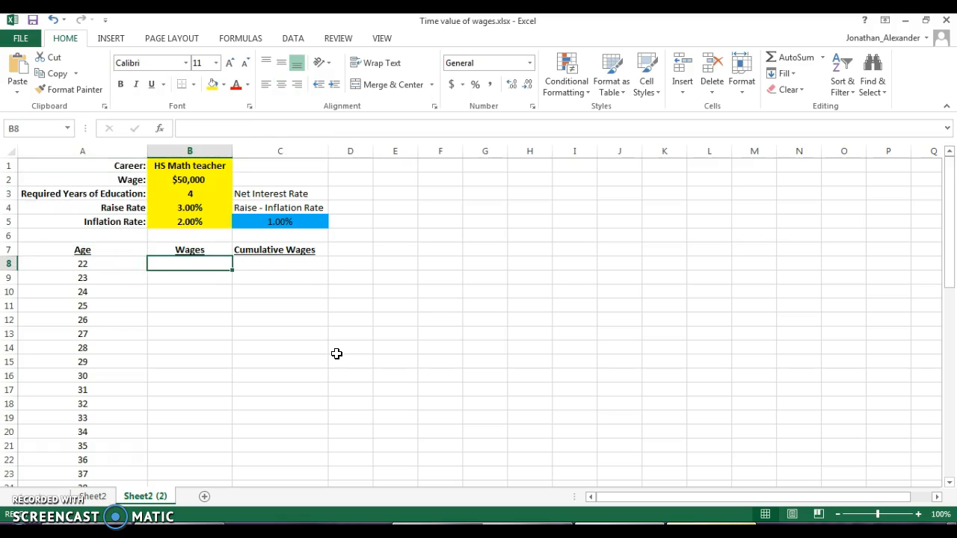
{"action": "type", "text": "="}
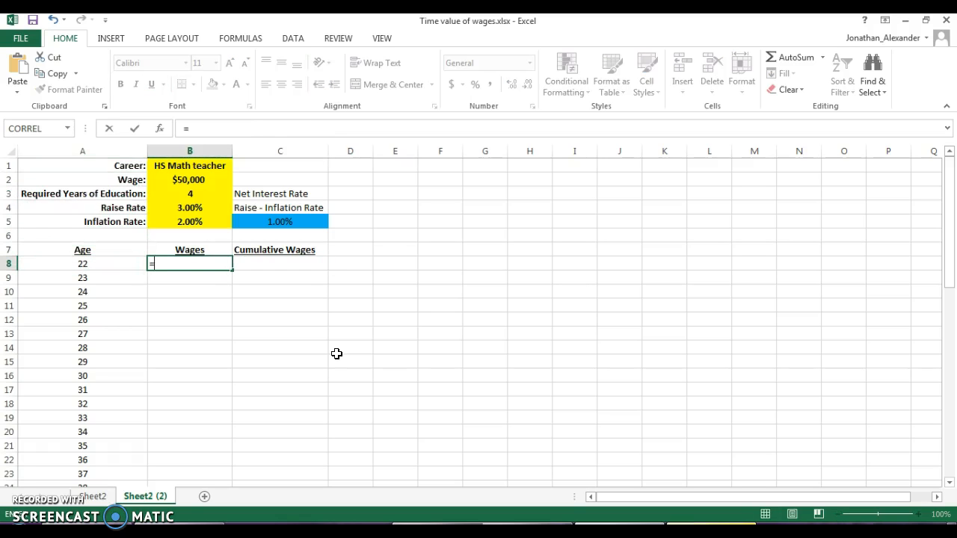
{"action": "left_click", "coordinate": [197, 179]}
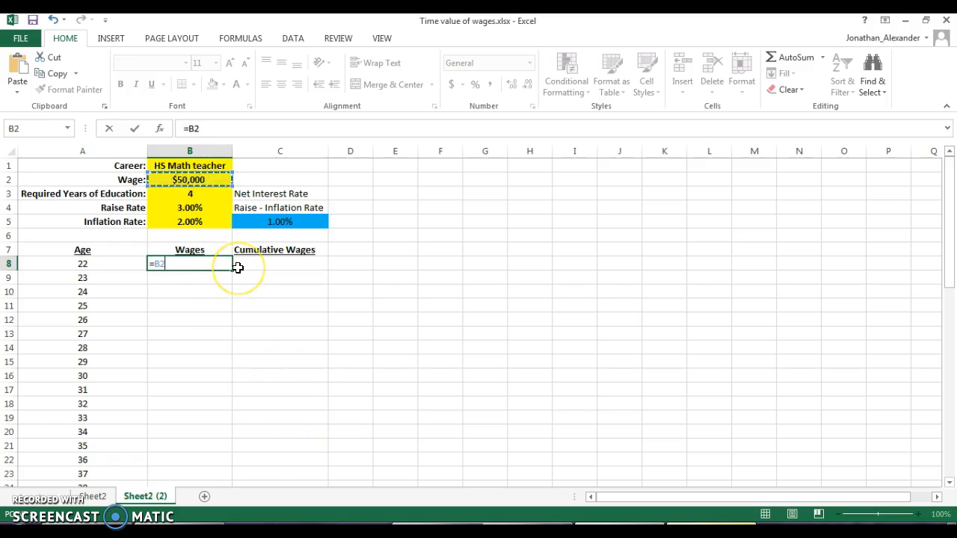
{"action": "key", "text": "Return"}
{"action": "left_click", "coordinate": [199, 261]}
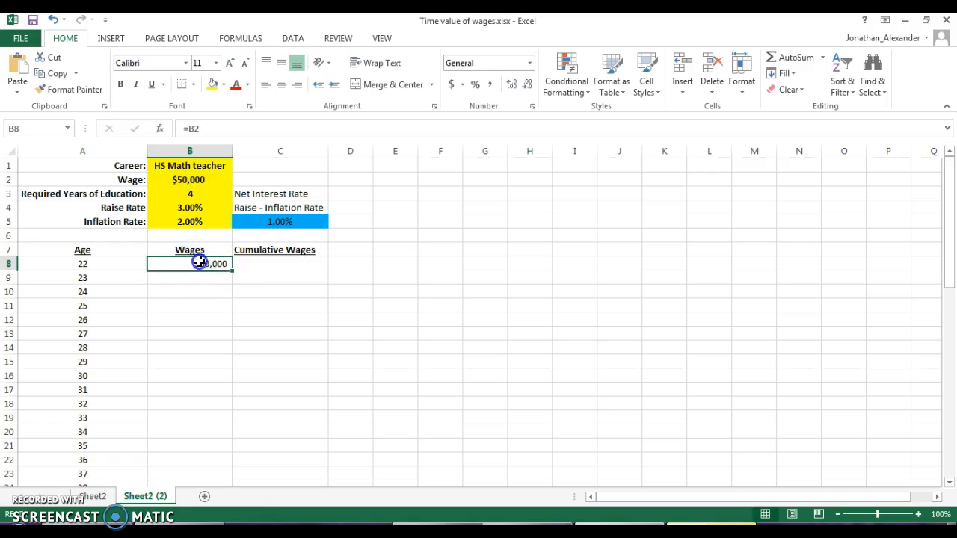
{"action": "left_click", "coordinate": [281, 85]}
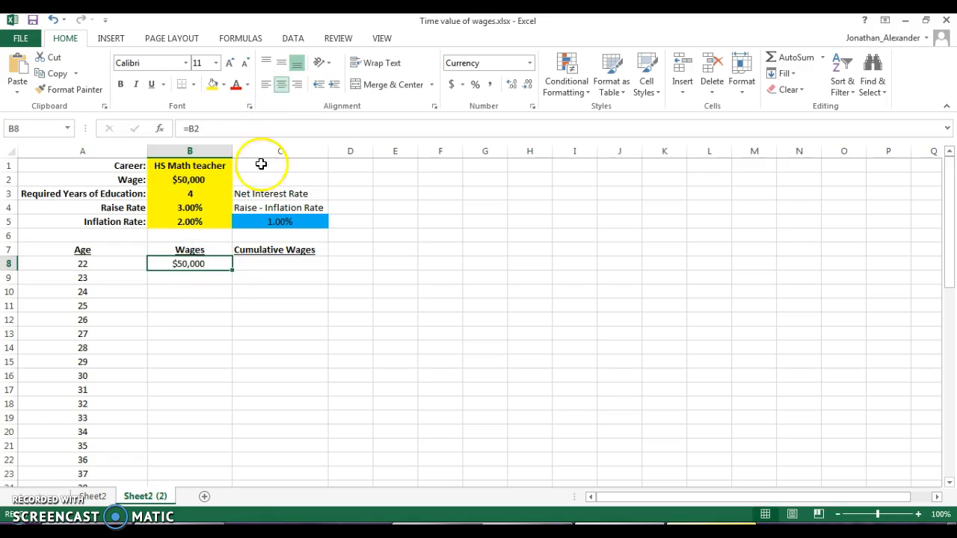
Step: Enter the next year's wage in cell B9 with the formula =B8*(1+C5)
{"action": "left_click", "coordinate": [211, 278]}
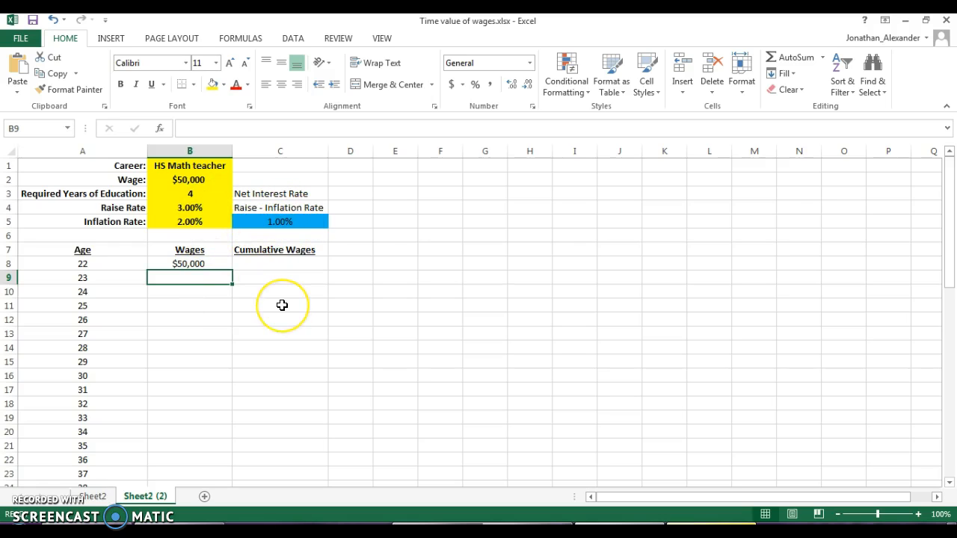
{"action": "type", "text": "="}
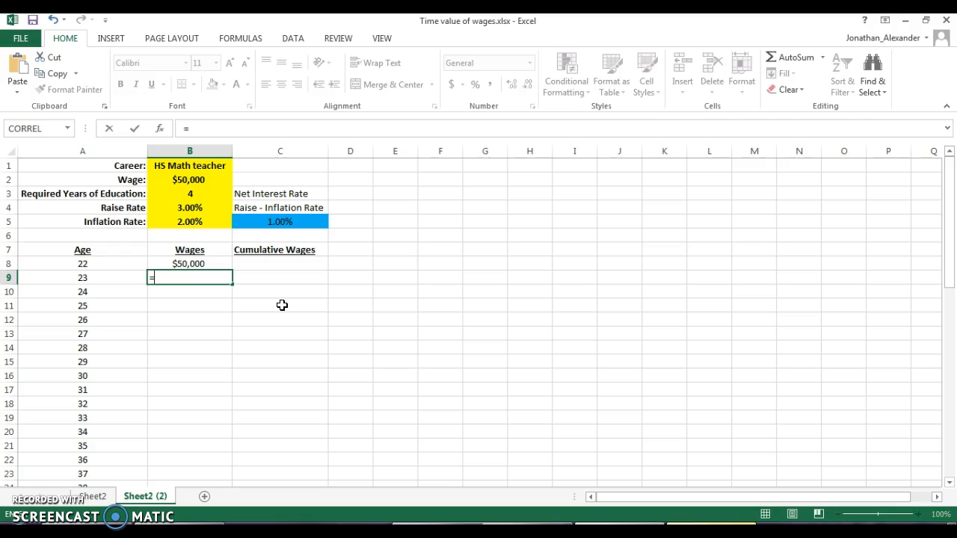
{"action": "left_click", "coordinate": [202, 264]}
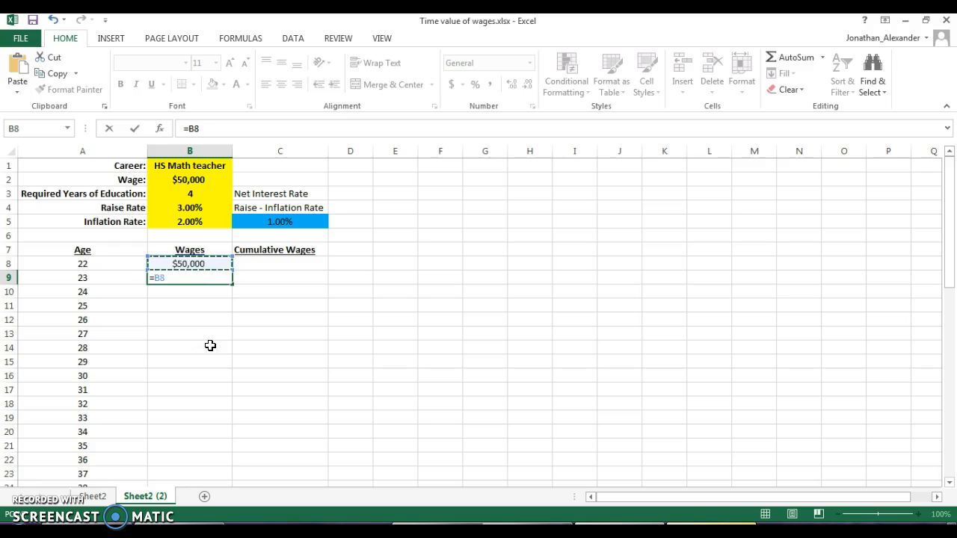
{"action": "type", "text": "*(1+"}
{"action": "left_click", "coordinate": [287, 221]}
{"action": "type", "text": ")"}
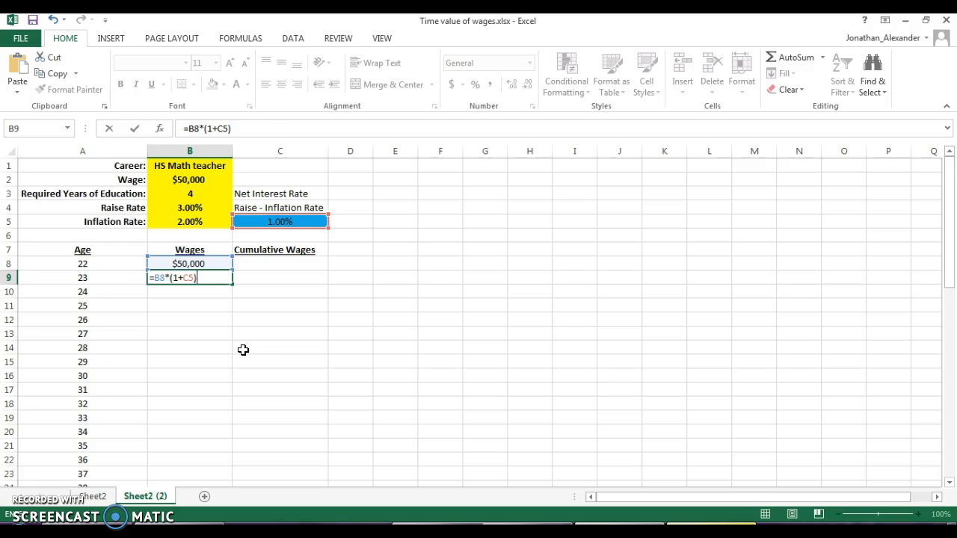
Step: Make the net rate reference in the B9 wage formula absolute as $C$5 and center the cell
{"action": "left_click", "coordinate": [184, 279]}
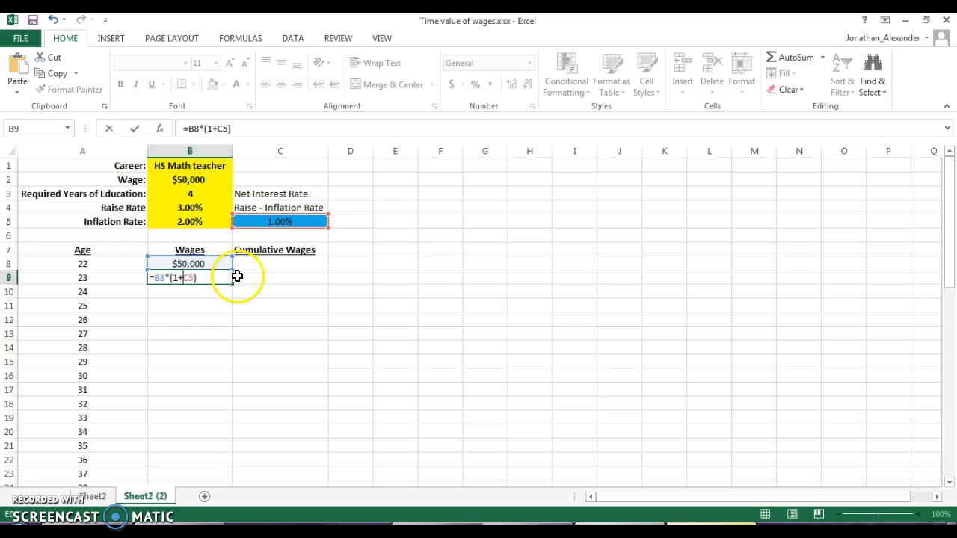
{"action": "type", "text": "$C$"}
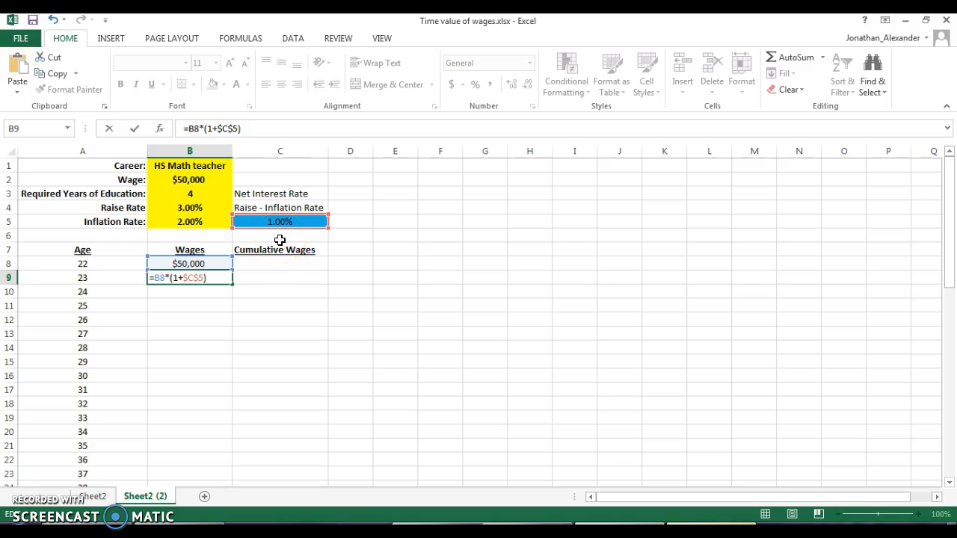
{"action": "key", "text": "Return"}
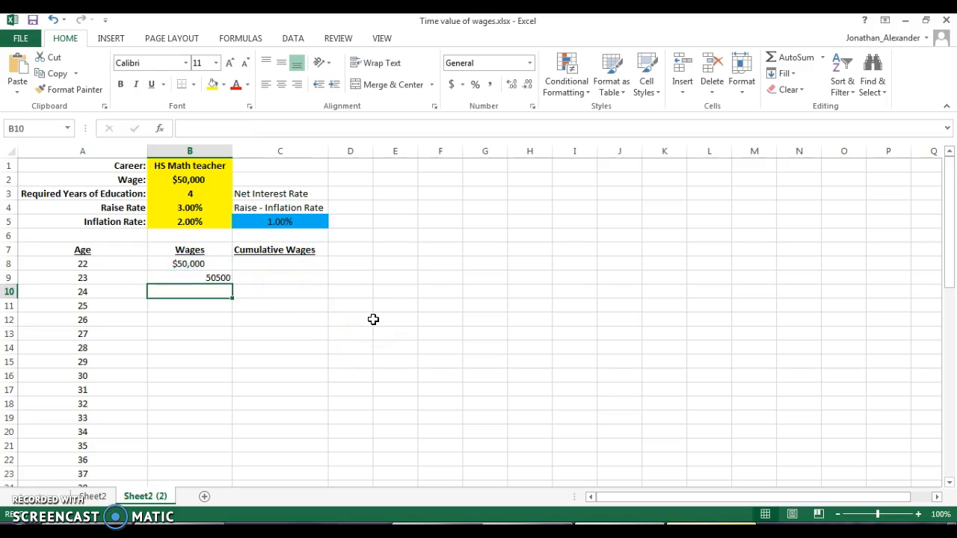
{"action": "key", "text": "Up"}
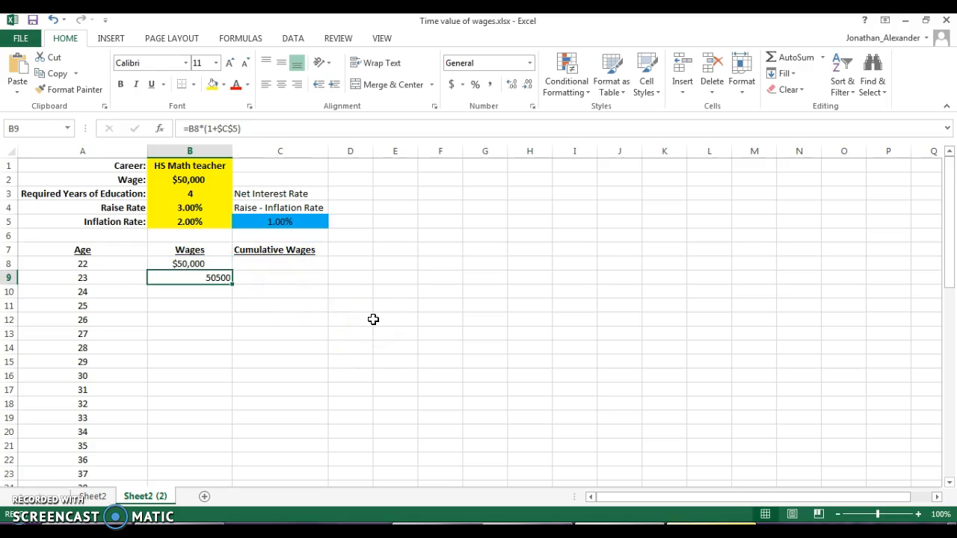
{"action": "left_click", "coordinate": [281, 86]}
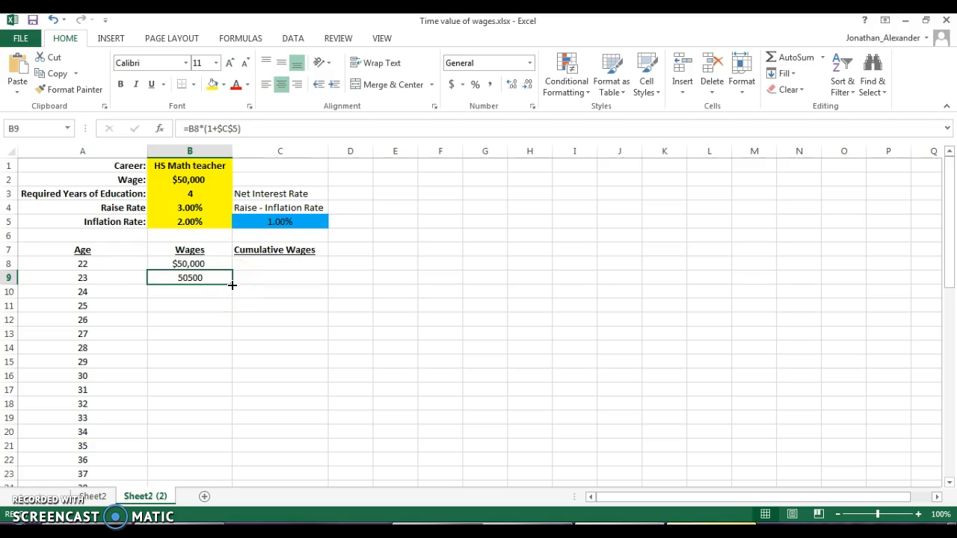
Step: Fill the wage formula from cell B9 down to row 56, the row for age 70
{"action": "left_click_drag", "start_coordinate": [232, 285], "coordinate": [188, 462]}
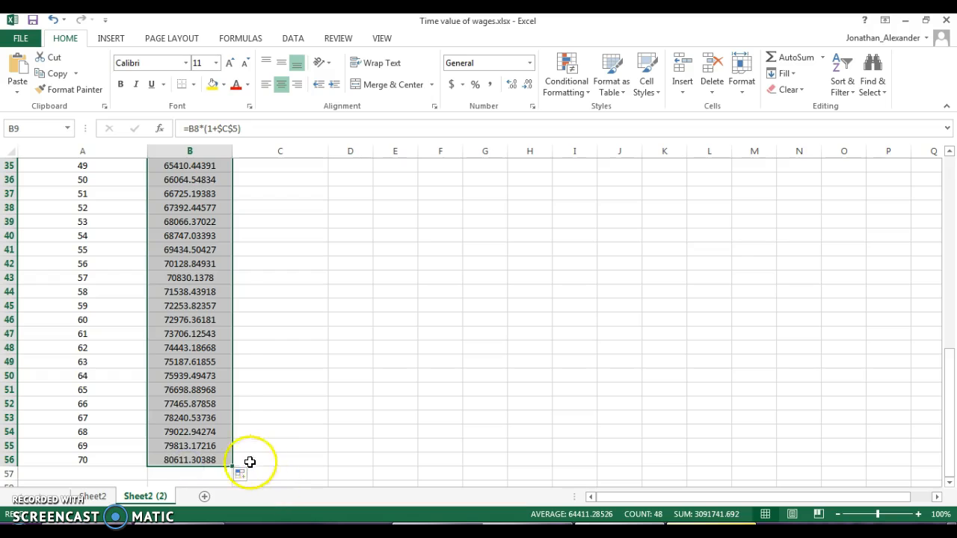
{"action": "left_click", "coordinate": [211, 460]}
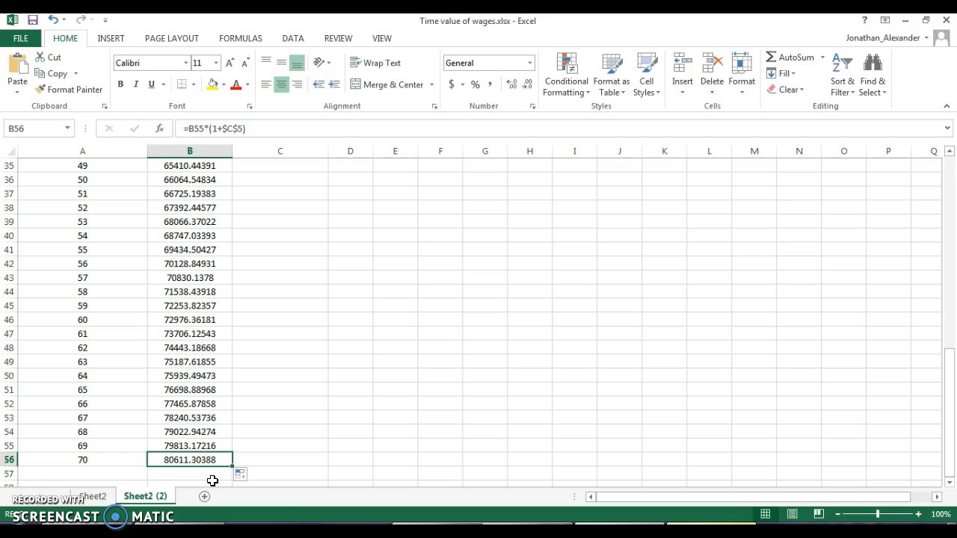
Step: Start the cumulative wages in cell C8 with the formula =B8 and center it
{"action": "key", "text": "Up"}
{"action": "key", "text": "Up"}
{"action": "key", "text": "Up"}
{"action": "key", "text": "Up"}
{"action": "key", "text": "Up"}
{"action": "key", "text": "Up"}
{"action": "key", "text": "Up"}
{"action": "key", "text": "Up"}
{"action": "key", "text": "Up"}
{"action": "key", "text": "Up"}
{"action": "key", "text": "Up"}
{"action": "key", "text": "Up"}
{"action": "key", "text": "Up"}
{"action": "key", "text": "Up"}
{"action": "key", "text": "Up"}
{"action": "key", "text": "Up"}
{"action": "key", "text": "Up"}
{"action": "key", "text": "Up"}
{"action": "key", "text": "Up"}
{"action": "key", "text": "Up"}
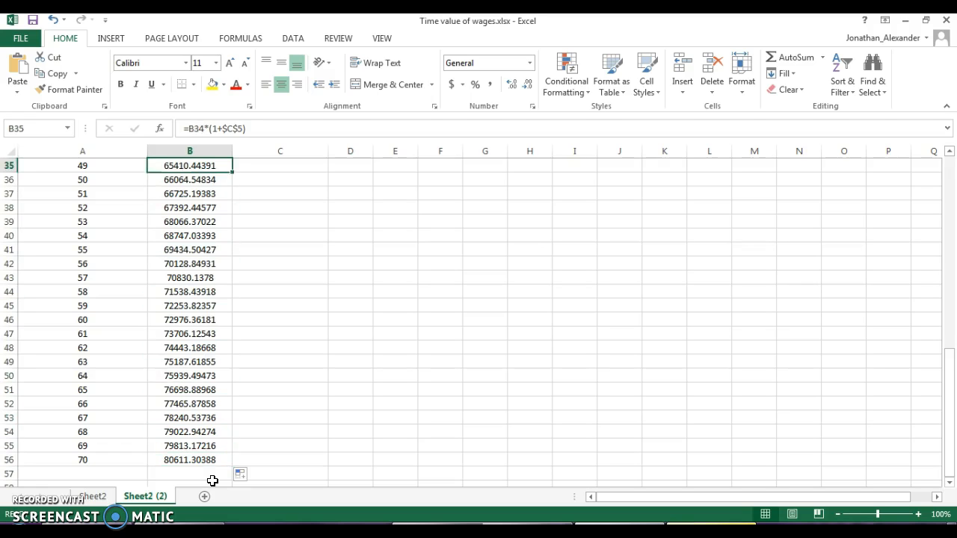
{"action": "key", "text": "Up"}
{"action": "key", "text": "Up"}
{"action": "key", "text": "Up"}
{"action": "key", "text": "Up"}
{"action": "key", "text": "Up"}
{"action": "key", "text": "Up"}
{"action": "key", "text": "Up"}
{"action": "key", "text": "Up"}
{"action": "key", "text": "Up"}
{"action": "key", "text": "Up"}
{"action": "key", "text": "Up"}
{"action": "key", "text": "Up"}
{"action": "key", "text": "Up"}
{"action": "key", "text": "Up"}
{"action": "key", "text": "Up"}
{"action": "key", "text": "Up"}
{"action": "key", "text": "Up"}
{"action": "key", "text": "Up"}
{"action": "key", "text": "Up"}
{"action": "key", "text": "Up"}
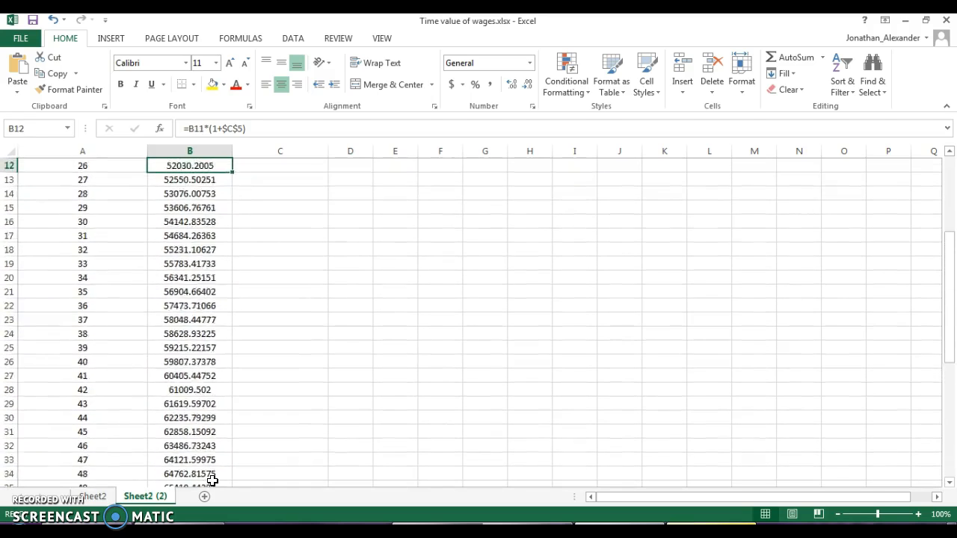
{"action": "key", "text": "Down"}
{"action": "key", "text": "Down"}
{"action": "key", "text": "Down"}
{"action": "key", "text": "Down"}
{"action": "key", "text": "Down"}
{"action": "key", "text": "Down"}
{"action": "key", "text": "Down"}
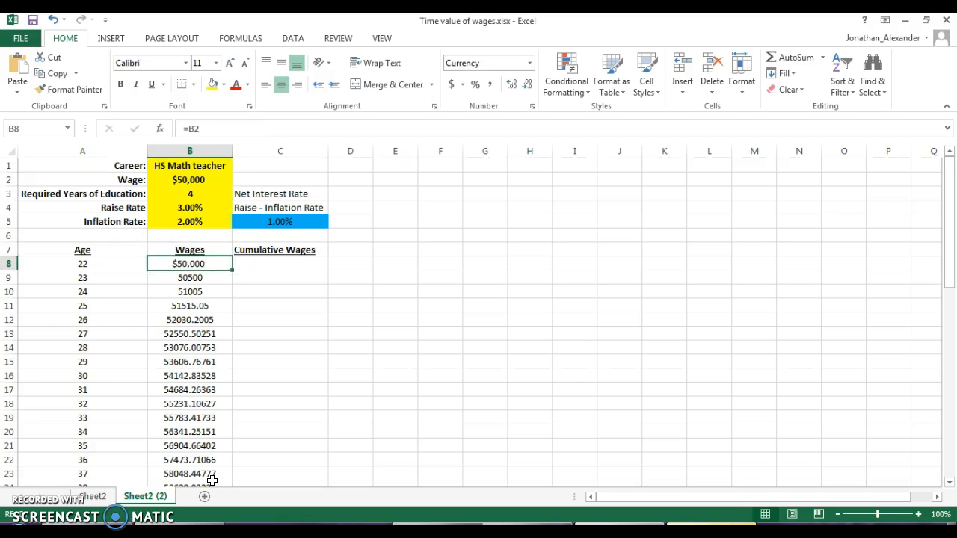
{"action": "key", "text": "Right"}
{"action": "key", "text": "Left"}
{"action": "key", "text": "Right"}
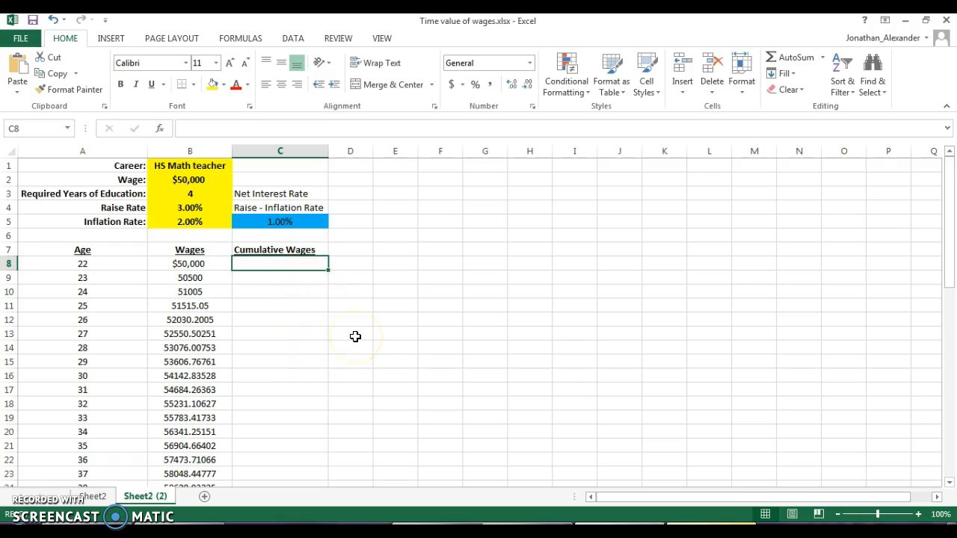
{"action": "type", "text": "="}
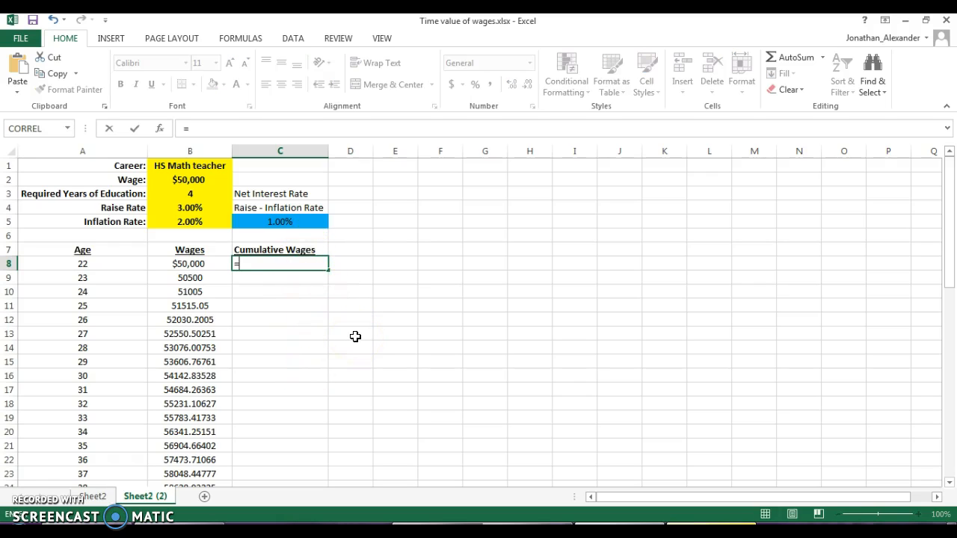
{"action": "left_click", "coordinate": [190, 263]}
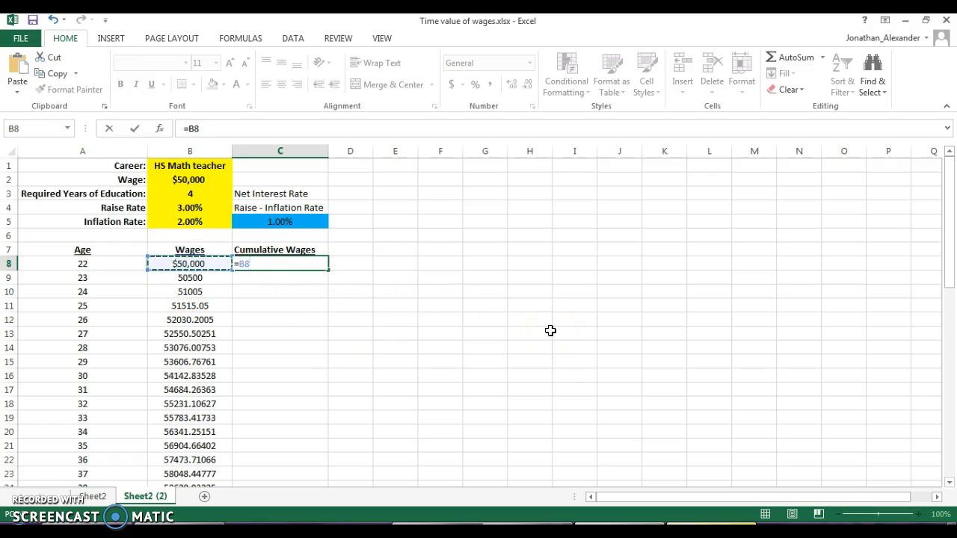
{"action": "key", "text": "Return"}
{"action": "left_click", "coordinate": [301, 264]}
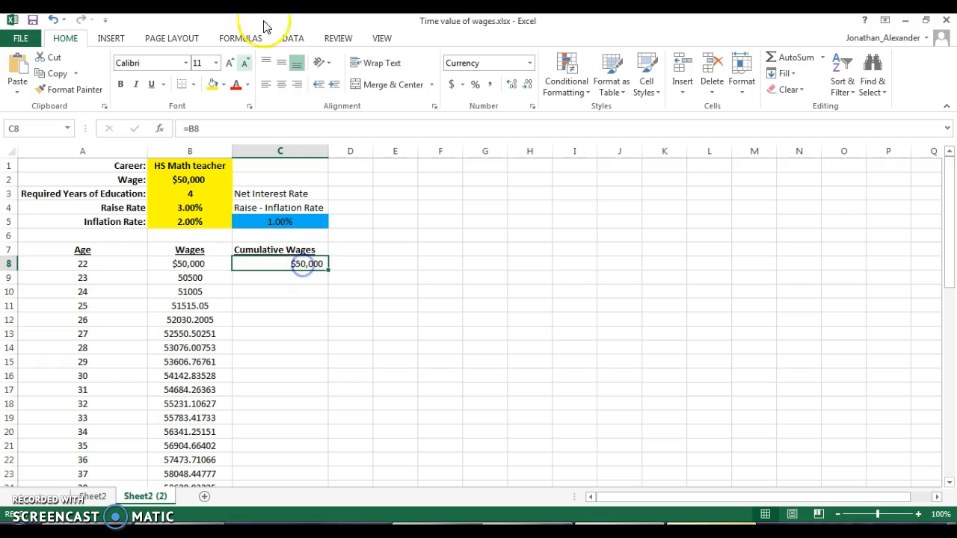
{"action": "left_click", "coordinate": [288, 83]}
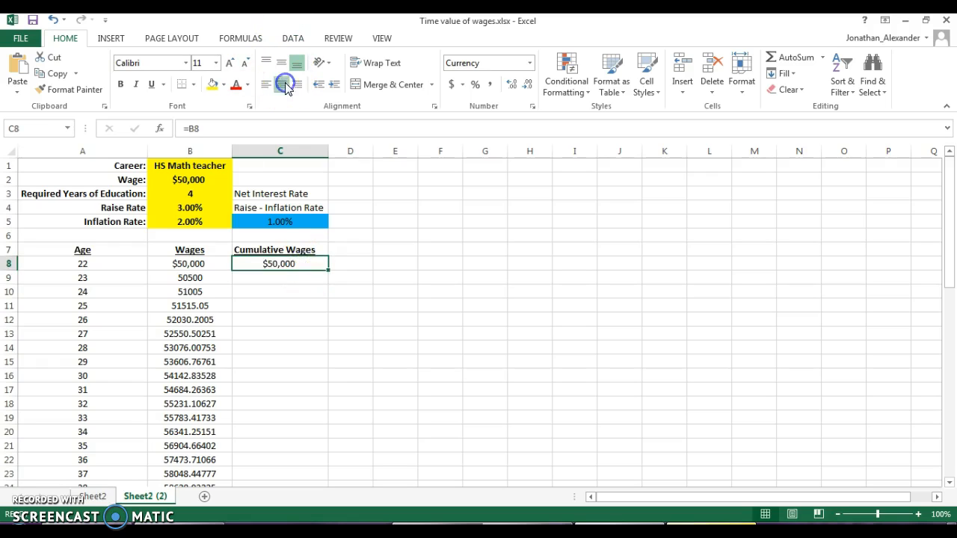
Step: Calculate the second cumulative wage in cell C9 with the formula =C8+B9 and center it
{"action": "left_click", "coordinate": [296, 278]}
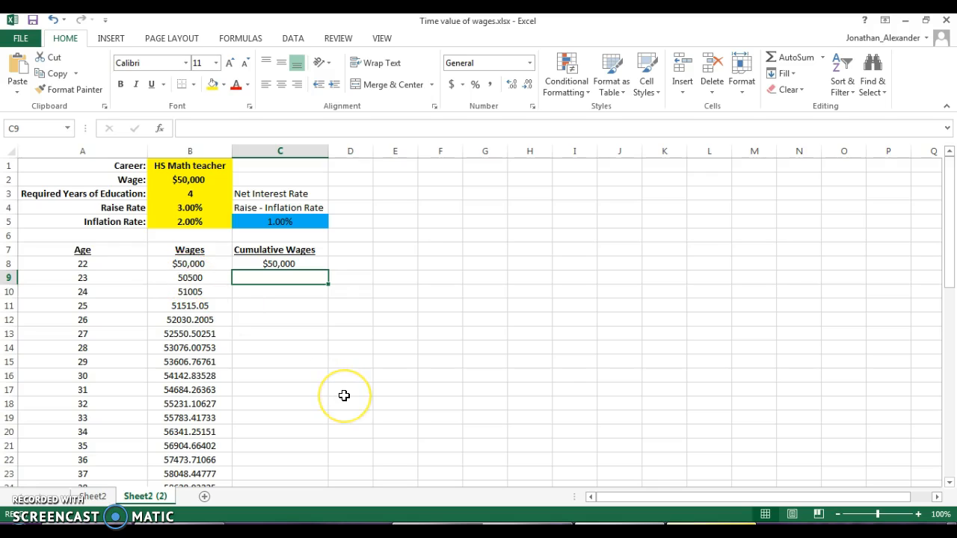
{"action": "type", "text": "="}
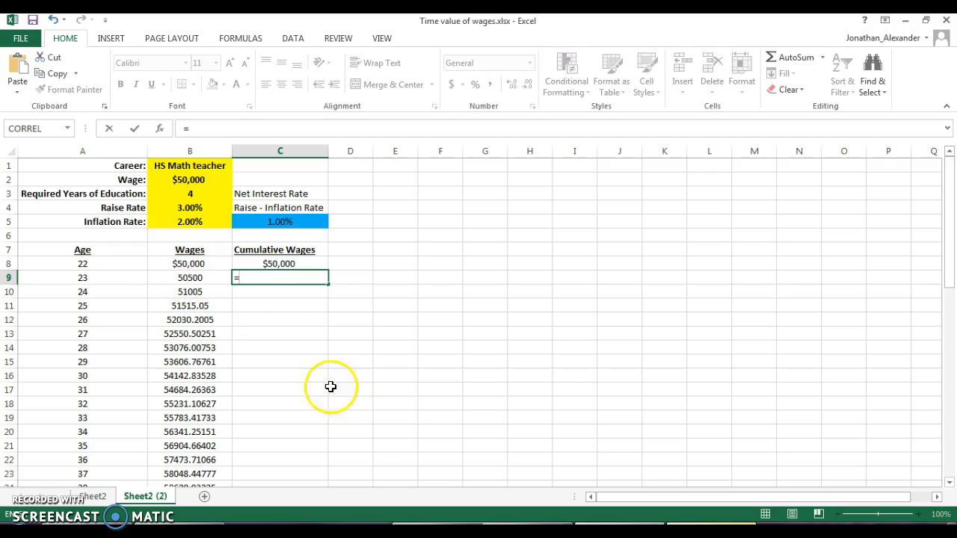
{"action": "left_click", "coordinate": [291, 263]}
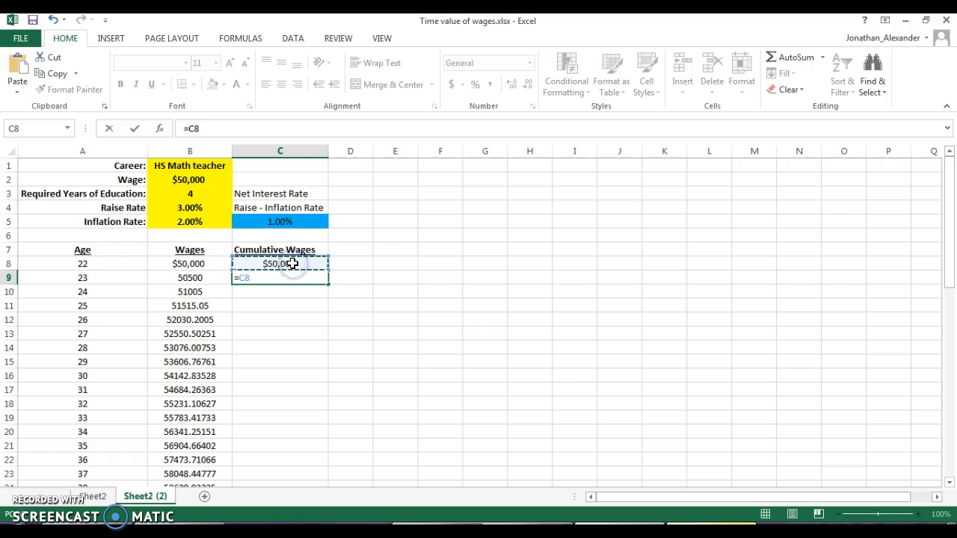
{"action": "type", "text": "+"}
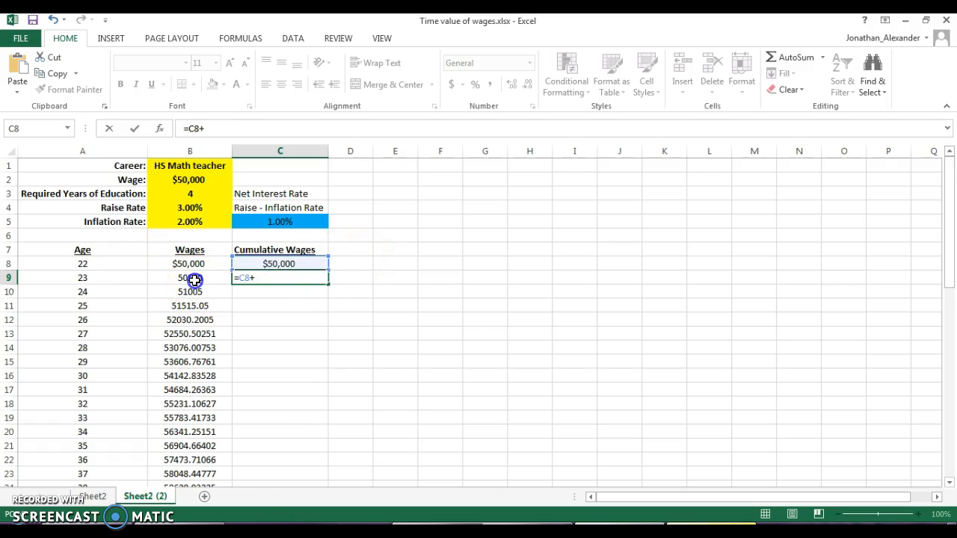
{"action": "left_click", "coordinate": [190, 277]}
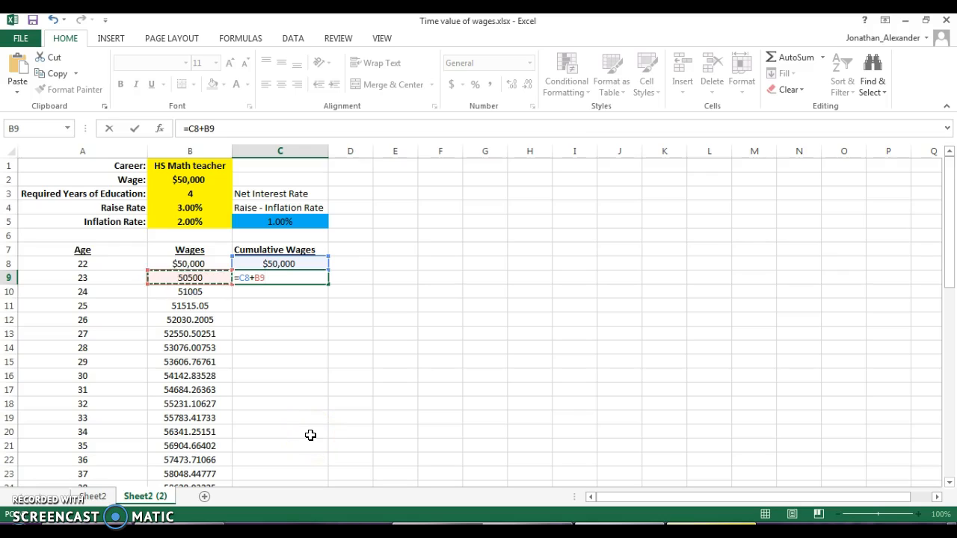
{"action": "key", "text": "Return"}
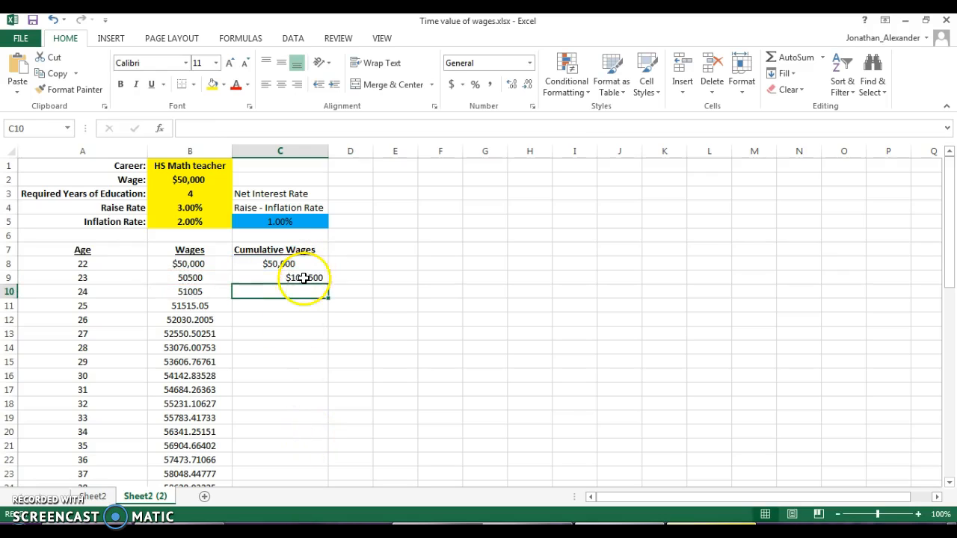
{"action": "left_click", "coordinate": [305, 277]}
{"action": "left_click", "coordinate": [281, 84]}
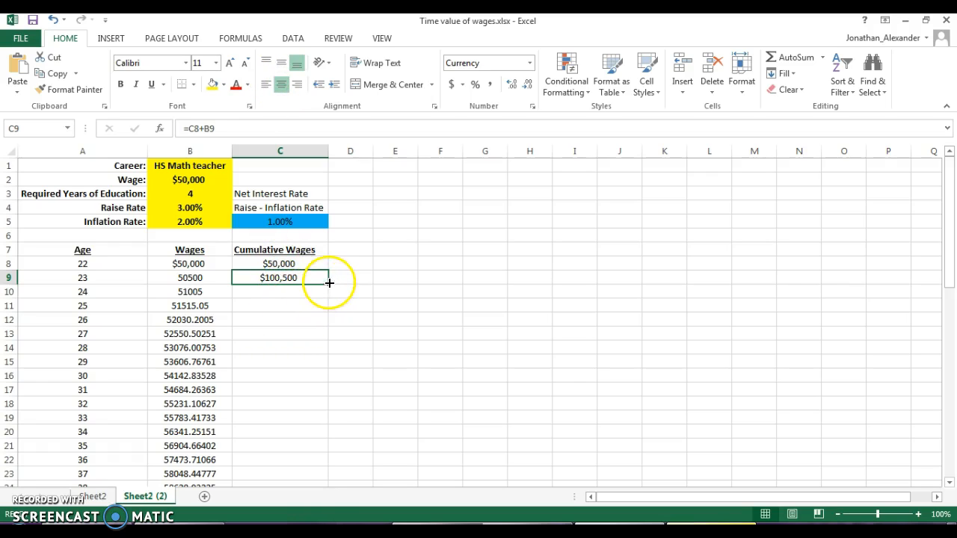
Step: Check the C9 cumulative wage formula and fill it down column C to row 56, the row for age 70
{"action": "left_click", "coordinate": [233, 124]}
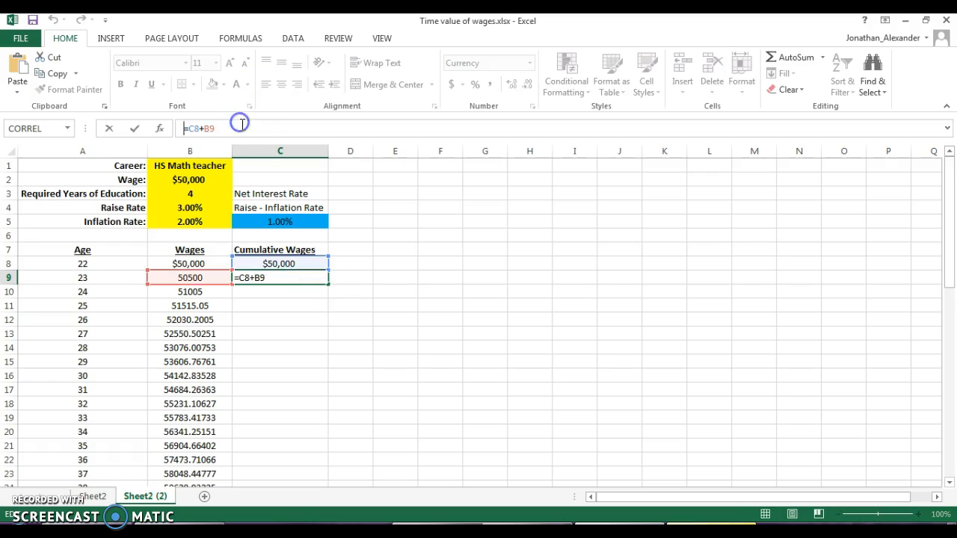
{"action": "left_click", "coordinate": [267, 277]}
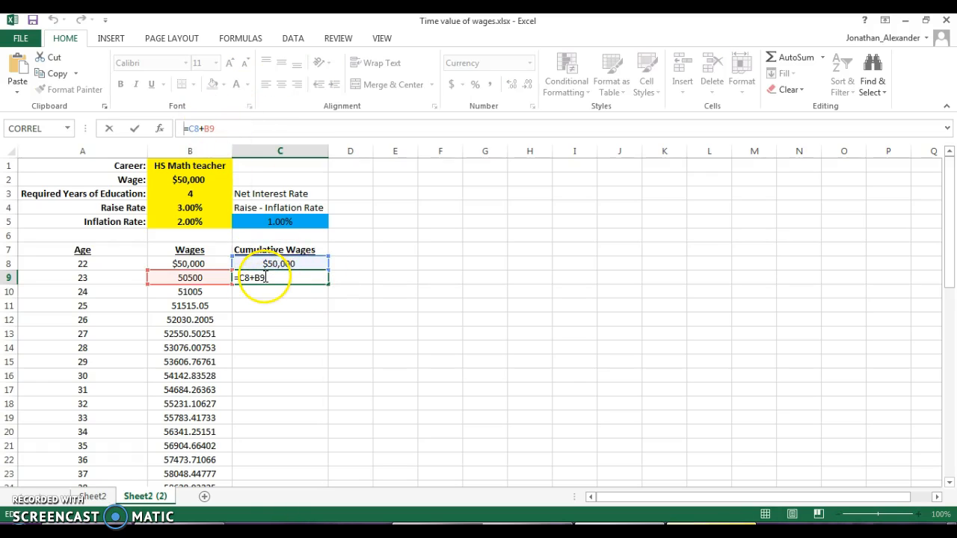
{"action": "key", "text": "Return"}
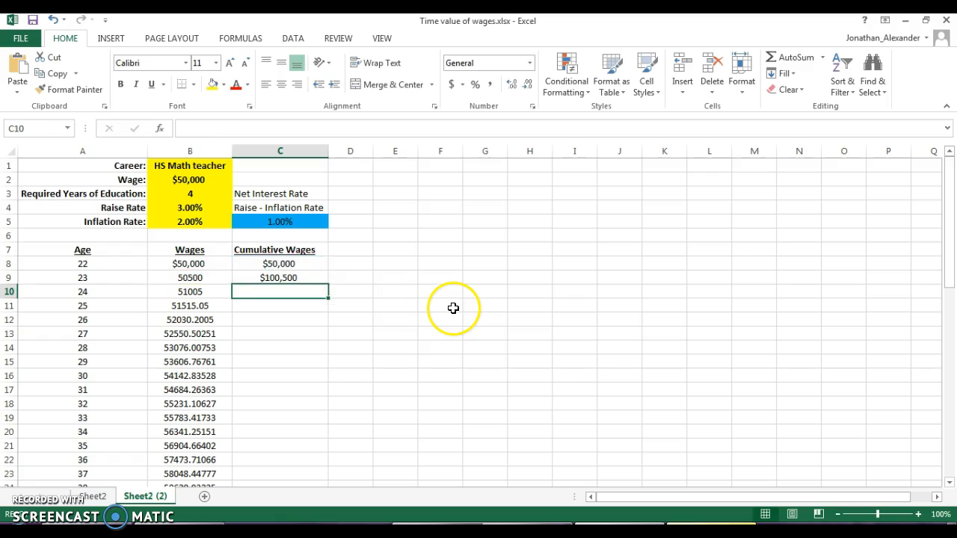
{"action": "left_click", "coordinate": [318, 277]}
{"action": "left_click_drag", "start_coordinate": [327, 286], "coordinate": [325, 299]}
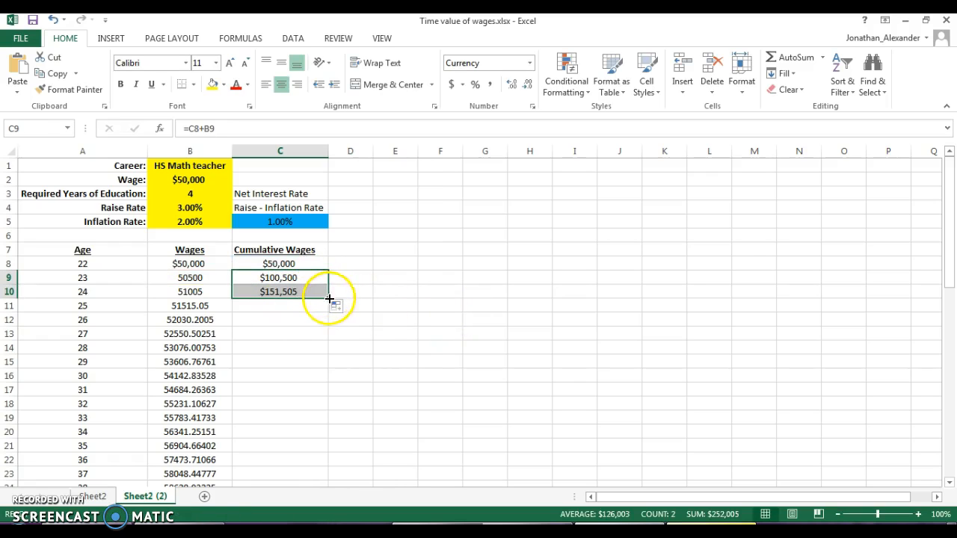
{"action": "left_click_drag", "start_coordinate": [328, 305], "coordinate": [277, 463]}
{"action": "left_click", "coordinate": [374, 416]}
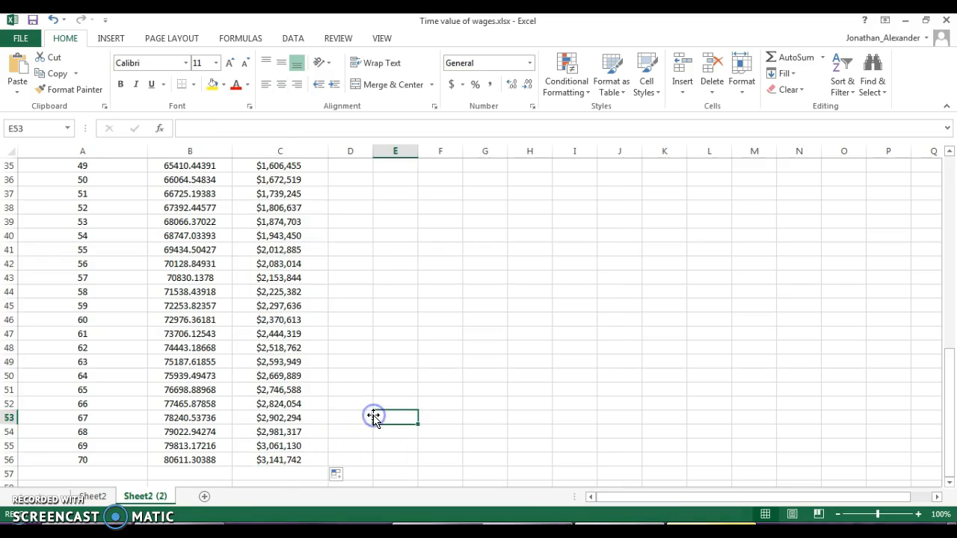
Step: Examine the age, wage and cumulative wage cells in the row for age 65
{"action": "key", "text": "Up"}
{"action": "key", "text": "Up"}
{"action": "key", "text": "Up"}
{"action": "key", "text": "Up"}
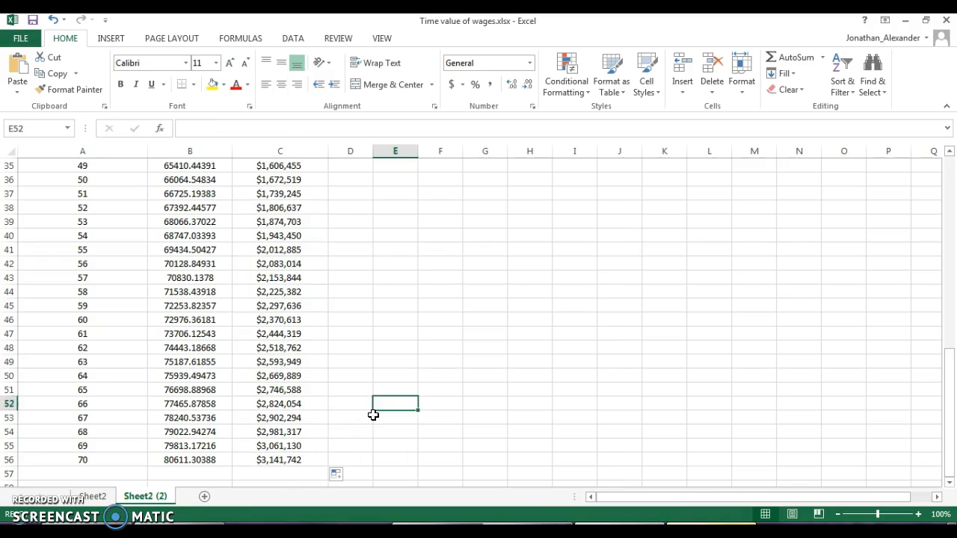
{"action": "key", "text": "Down"}
{"action": "key", "text": "Down"}
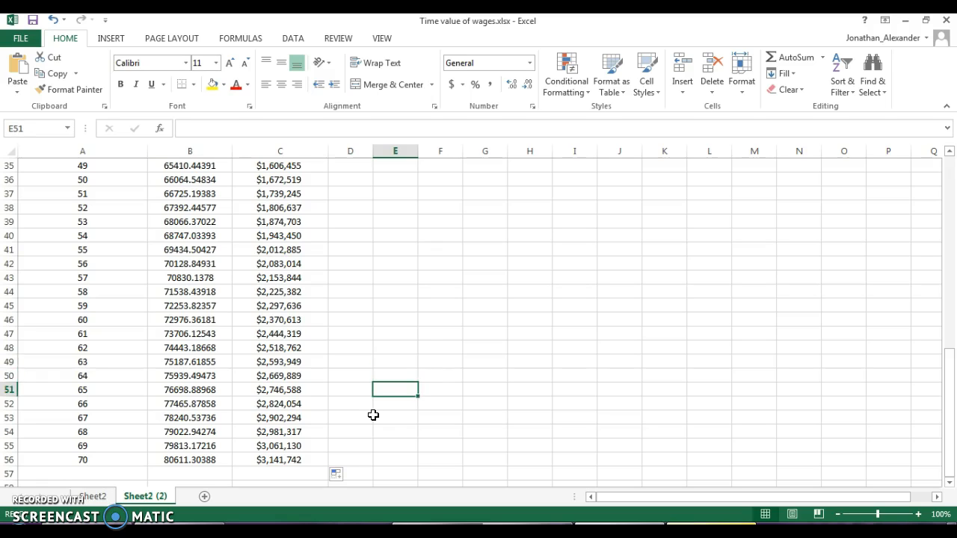
{"action": "key", "text": "Left"}
{"action": "key", "text": "Left"}
{"action": "key", "text": "Left"}
{"action": "key", "text": "Left"}
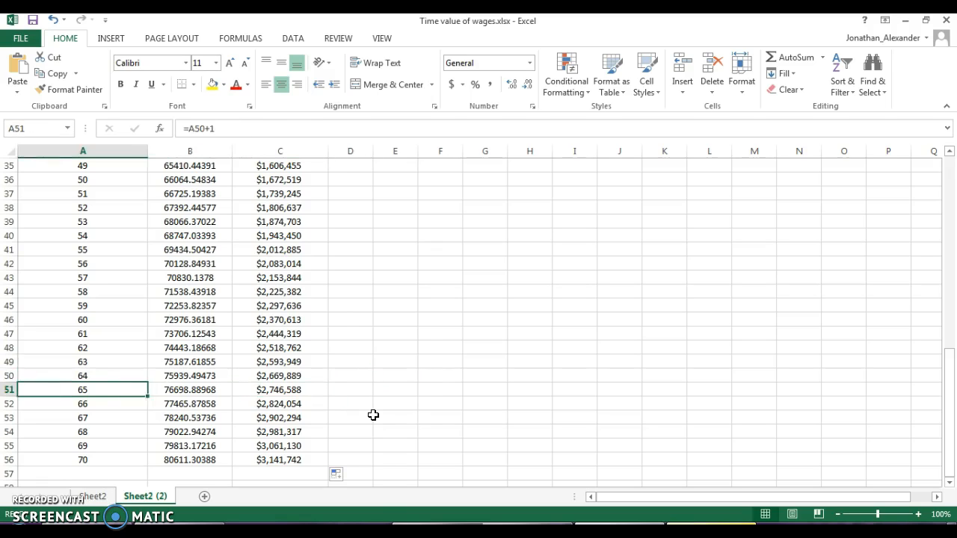
{"action": "key", "text": "Right"}
{"action": "key", "text": "Right"}
{"action": "key", "text": "Right"}
{"action": "key", "text": "Left"}
{"action": "key", "text": "Left"}
{"action": "key", "text": "Left"}
{"action": "key", "text": "Right"}
{"action": "key", "text": "Right"}
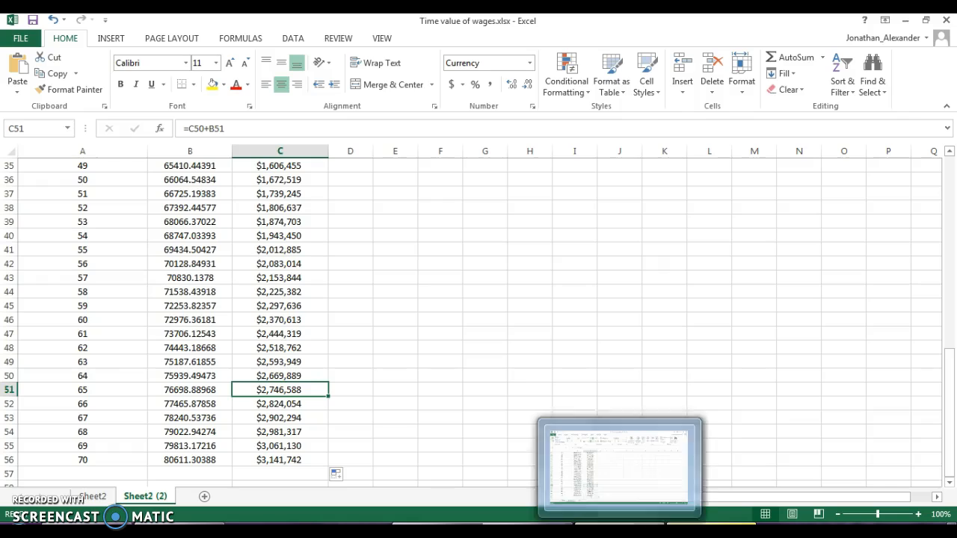
Step: Switch to the Word worksheet and enter 2,746,588 in the cumulative wages blank, taken from the age 65 row of the workbook
{"action": "left_click", "coordinate": [595, 532]}
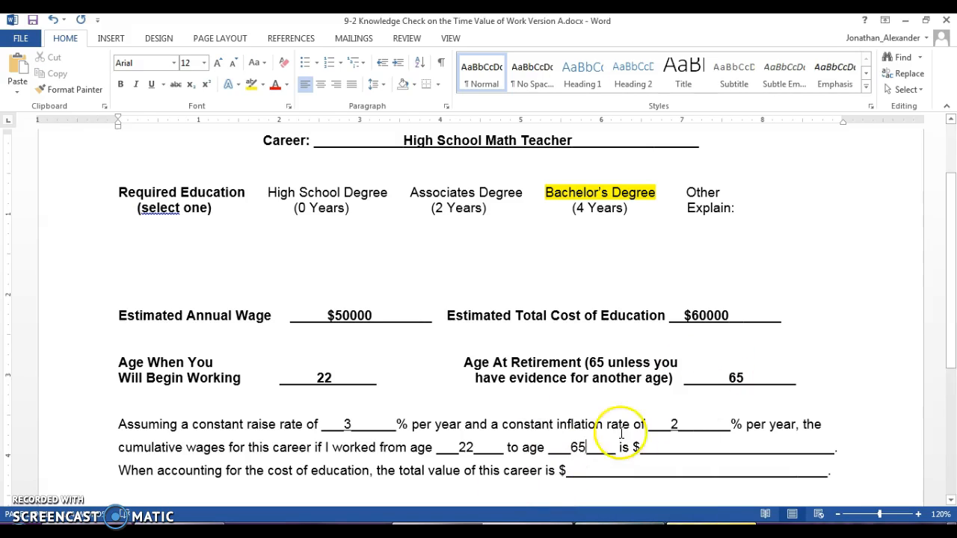
{"action": "left_click", "coordinate": [674, 447]}
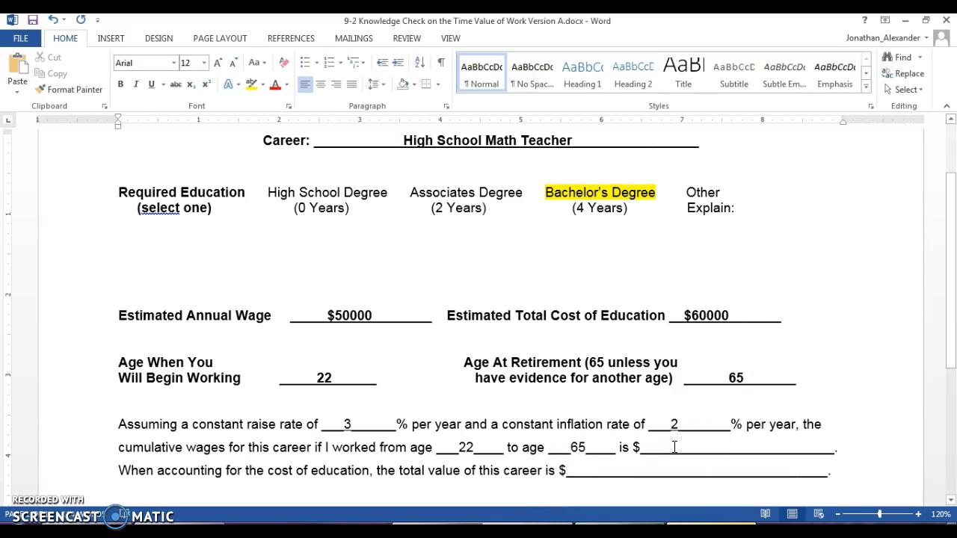
{"action": "type", "text": "2,746,"}
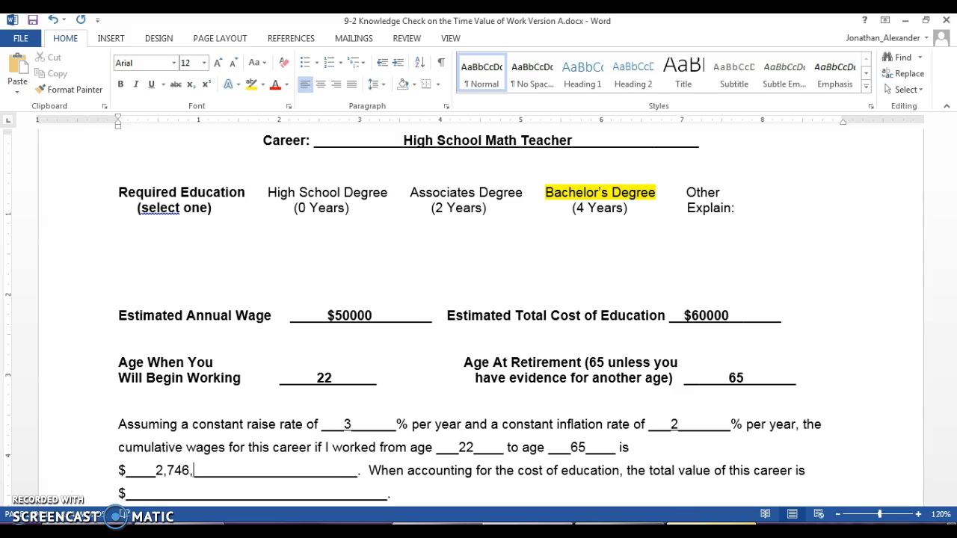
{"action": "key", "text": "alt+Tab"}
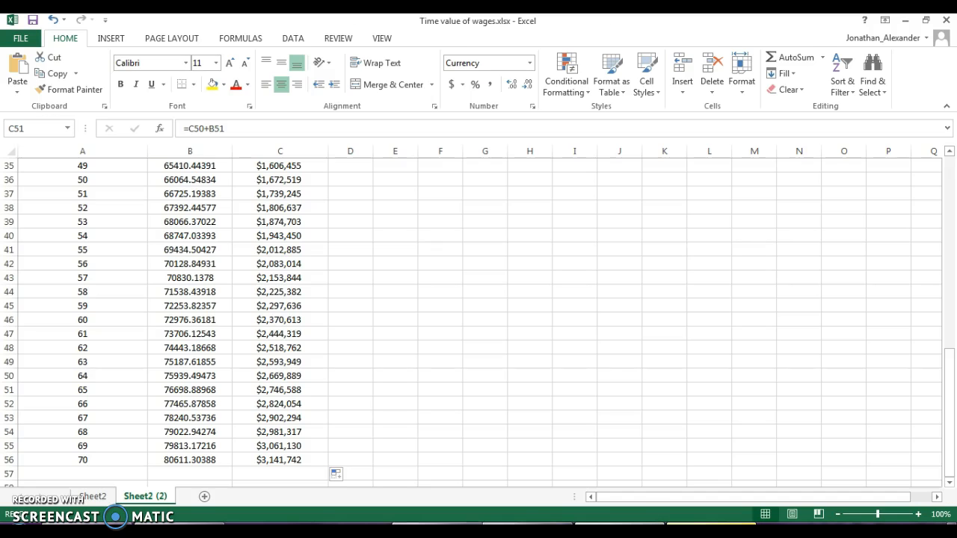
{"action": "left_click", "coordinate": [297, 389]}
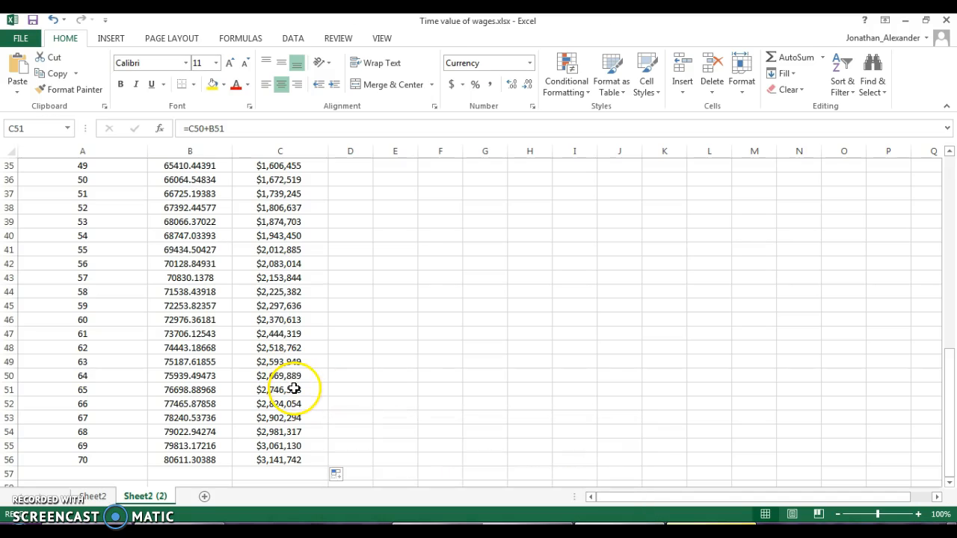
{"action": "key", "text": "alt+Tab"}
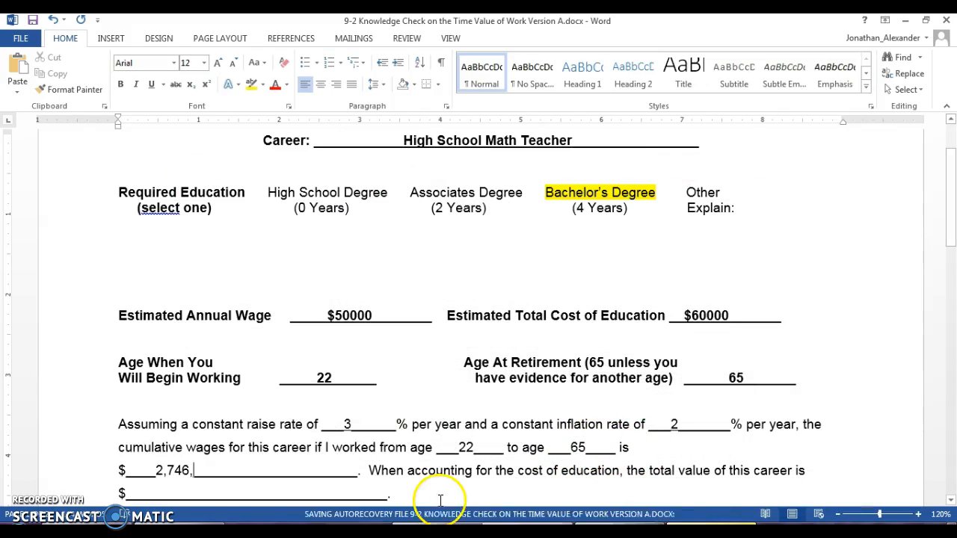
{"action": "type", "text": "588"}
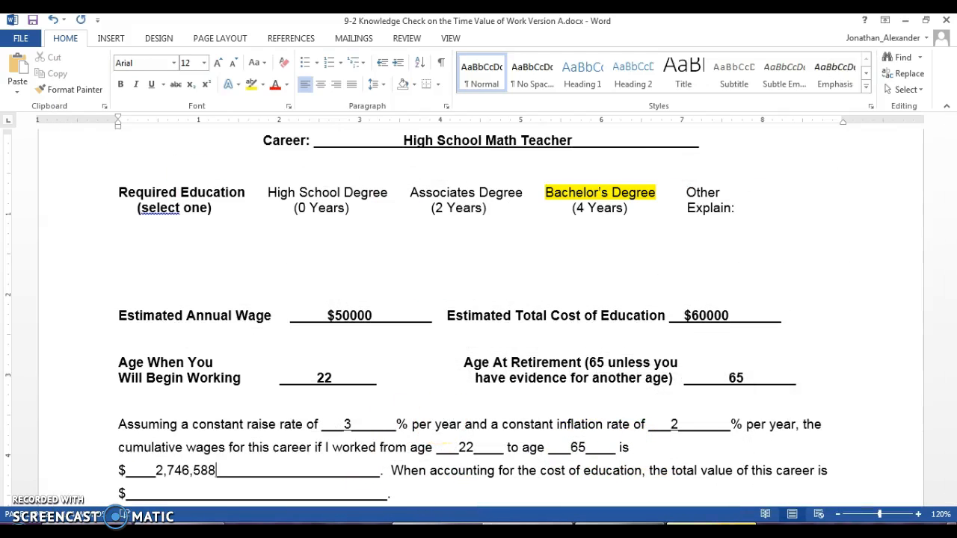
Step: Delete the surplus blank line after the cumulative wages figure and underline the figure 2,746,588
{"action": "key", "text": "Delete"}
{"action": "key", "text": "Delete"}
{"action": "key", "text": "Delete"}
{"action": "key", "text": "Delete"}
{"action": "key", "text": "Delete"}
{"action": "key", "text": "Delete"}
{"action": "key", "text": "Delete"}
{"action": "key", "text": "Delete"}
{"action": "key", "text": "Delete"}
{"action": "key", "text": "Delete"}
{"action": "key", "text": "Delete"}
{"action": "key", "text": "Delete"}
{"action": "key", "text": "Delete"}
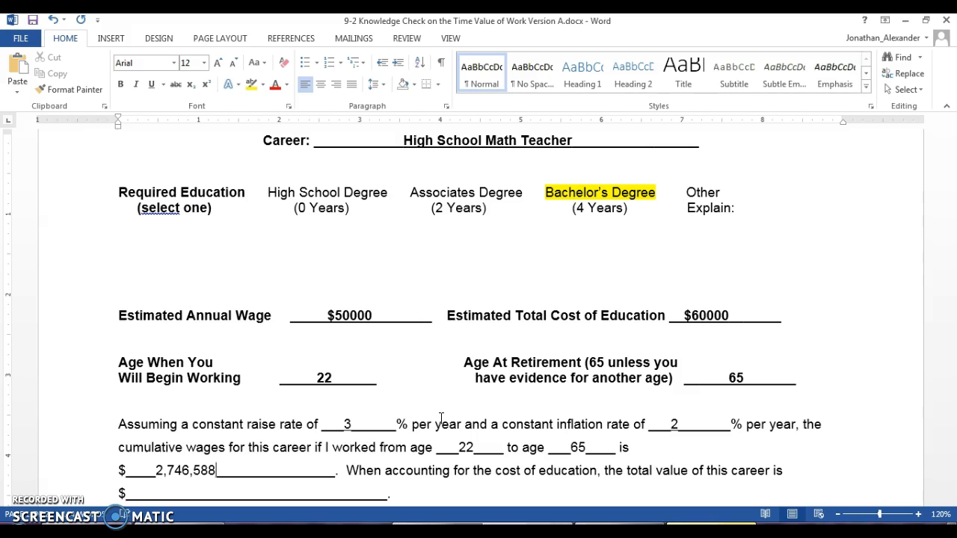
{"action": "key", "text": "Delete"}
{"action": "key", "text": "Delete"}
{"action": "key", "text": "Delete"}
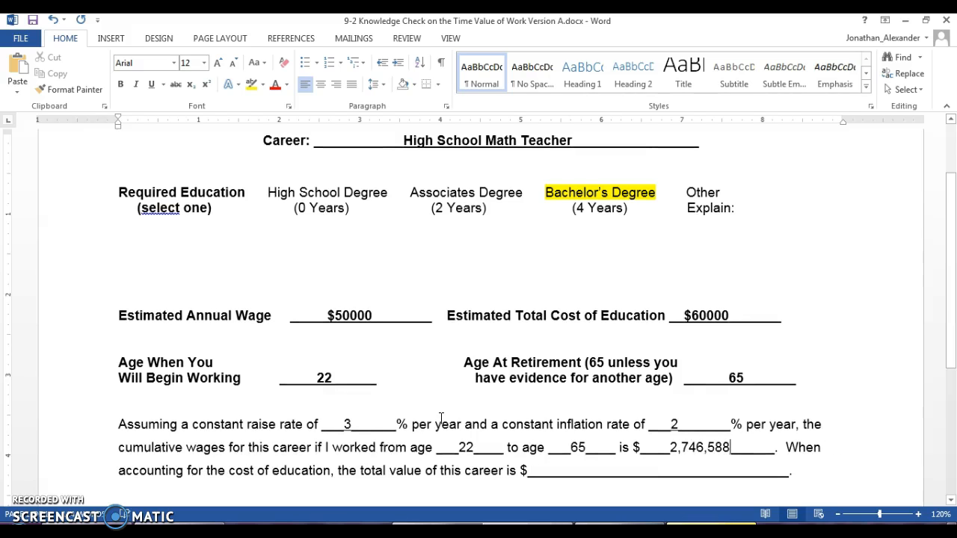
{"action": "left_click_drag", "start_coordinate": [729, 445], "coordinate": [670, 447]}
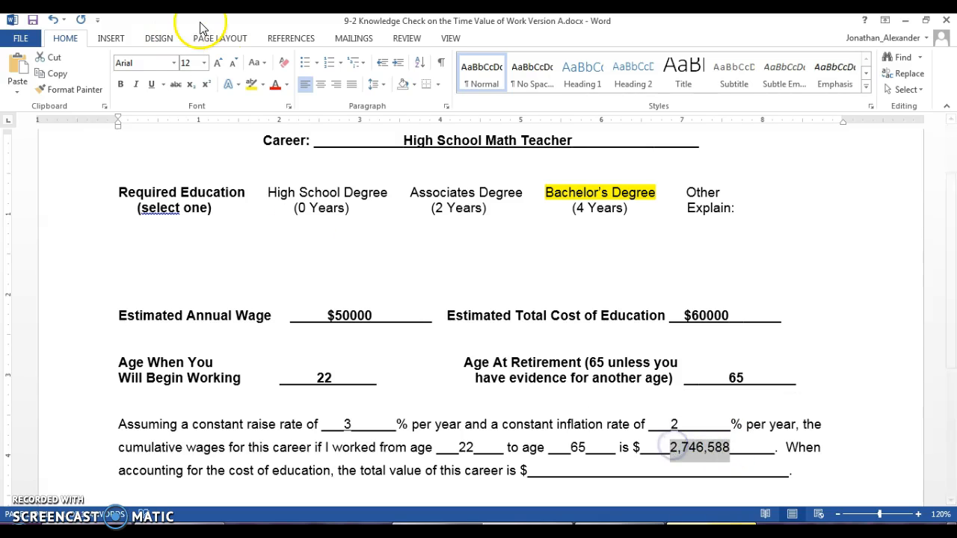
{"action": "left_click", "coordinate": [151, 83]}
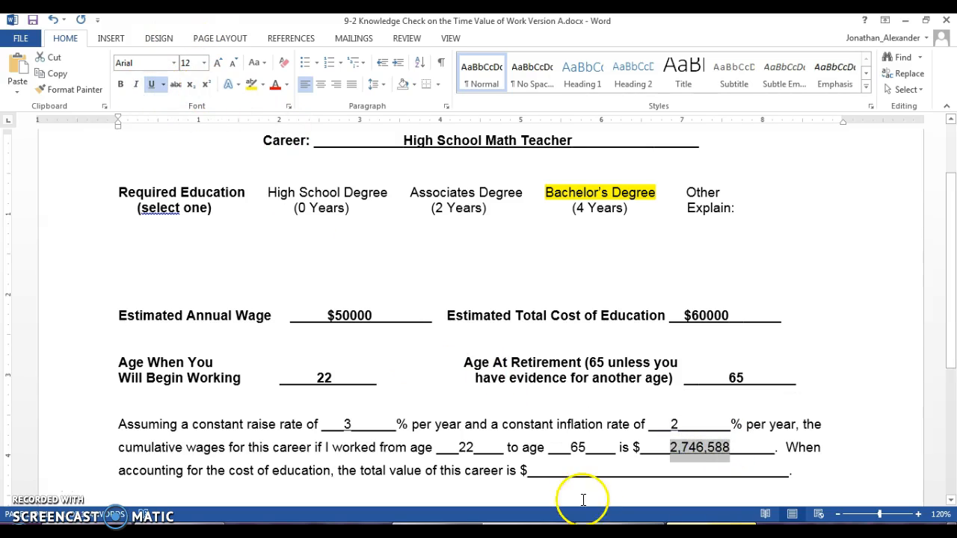
{"action": "left_click", "coordinate": [609, 471]}
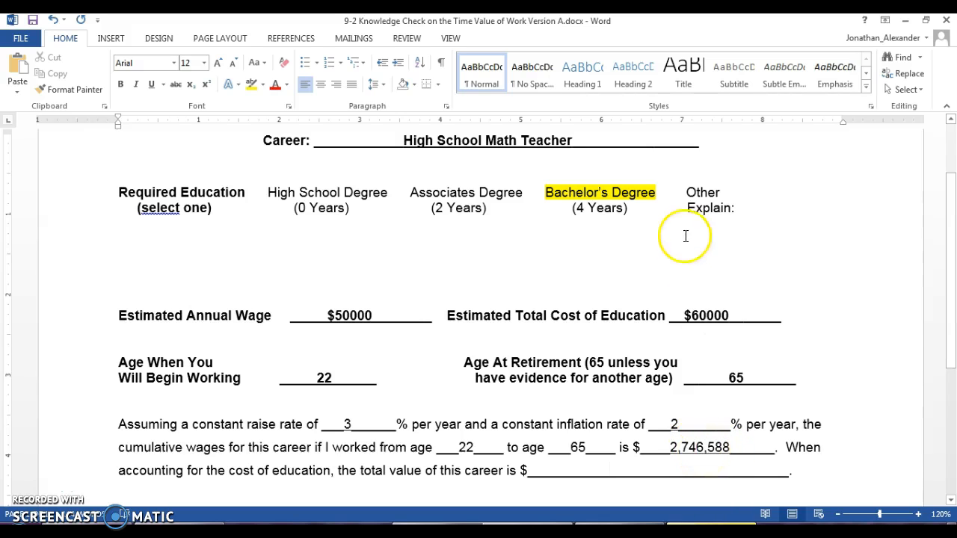
Step: Open Calculator and subtract the 60000 education cost from the cumulative wages of 2746588
{"action": "key", "text": "XF86Calculator"}
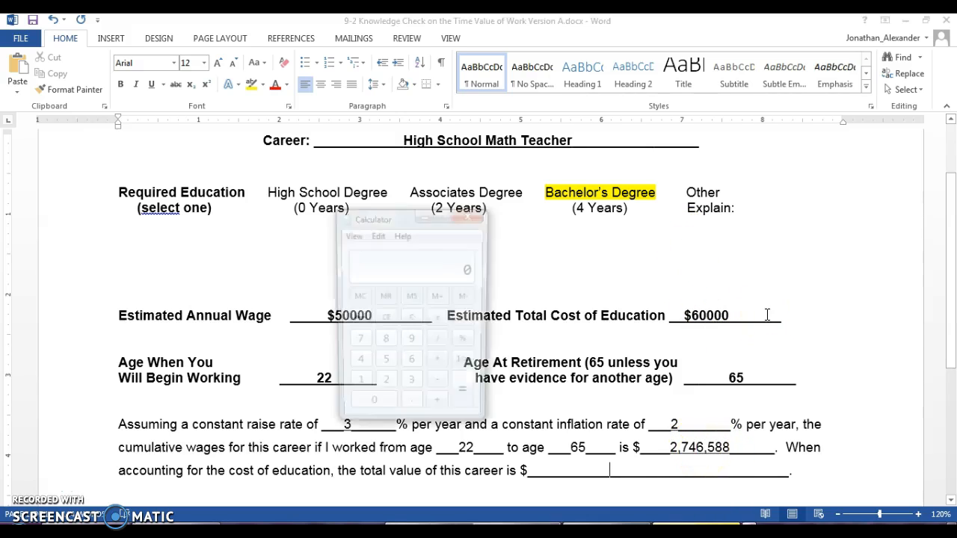
{"action": "left_click", "coordinate": [384, 386]}
{"action": "left_click", "coordinate": [357, 342]}
{"action": "left_click", "coordinate": [357, 364]}
{"action": "left_click", "coordinate": [384, 364]}
{"action": "left_click", "coordinate": [384, 341]}
{"action": "left_click", "coordinate": [384, 342]}
{"action": "left_click", "coordinate": [439, 388]}
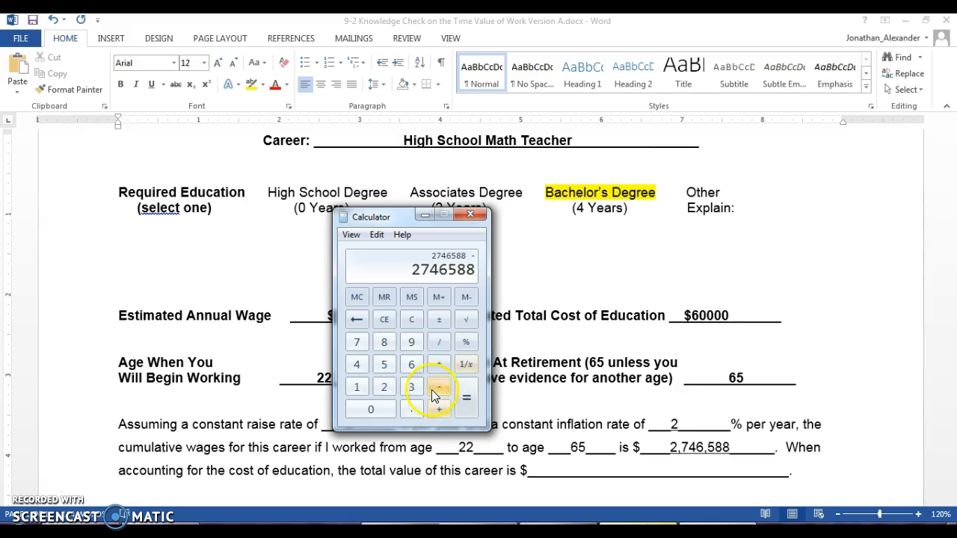
{"action": "left_click", "coordinate": [411, 365]}
{"action": "left_click", "coordinate": [374, 411]}
{"action": "left_click", "coordinate": [374, 411]}
{"action": "left_click", "coordinate": [374, 411]}
{"action": "left_click", "coordinate": [374, 411]}
{"action": "left_click", "coordinate": [467, 396]}
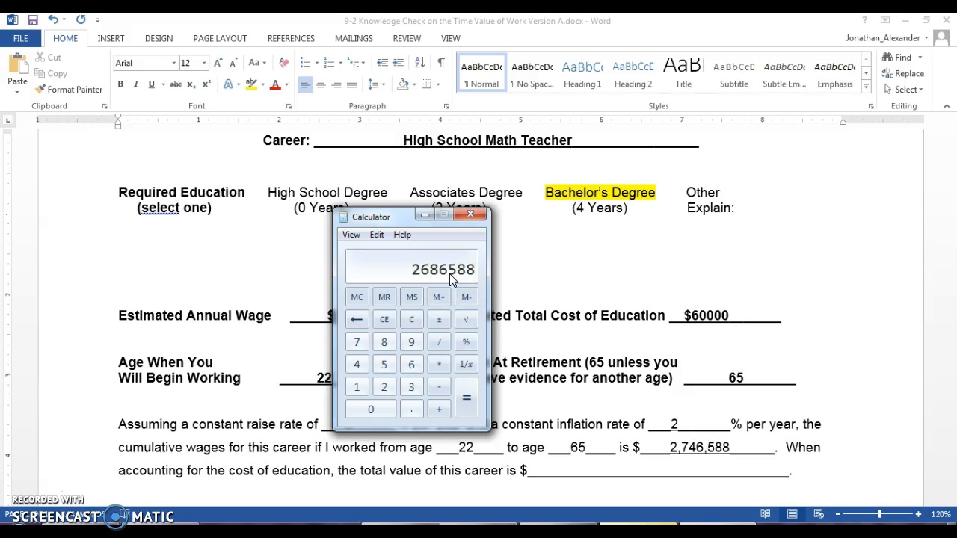
Step: Enter the calculated difference 2,686,588 in the worksheet's blank for the total value of this career
{"action": "left_click", "coordinate": [564, 476]}
{"action": "type", "text": "2,6"}
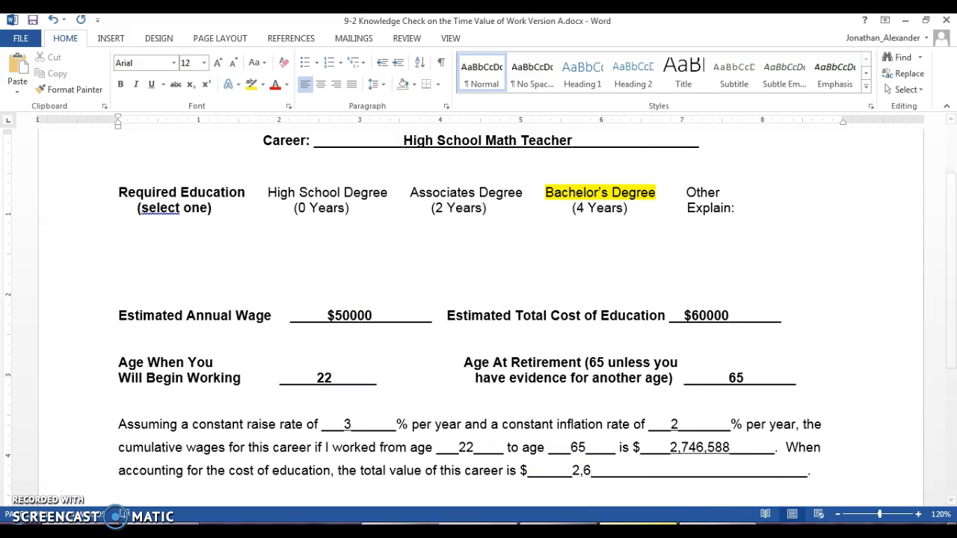
{"action": "key", "text": "alt+Tab"}
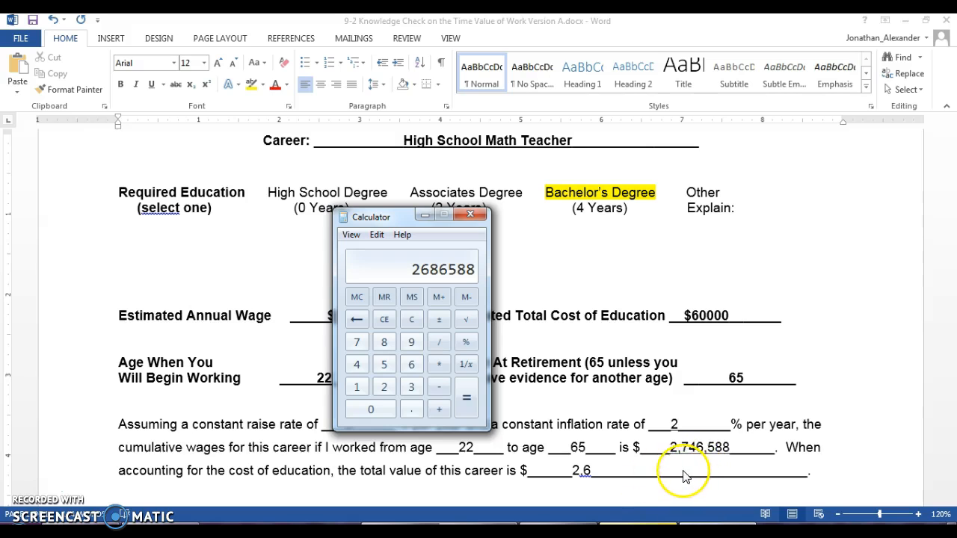
{"action": "left_click", "coordinate": [642, 468]}
{"action": "type", "text": "86"}
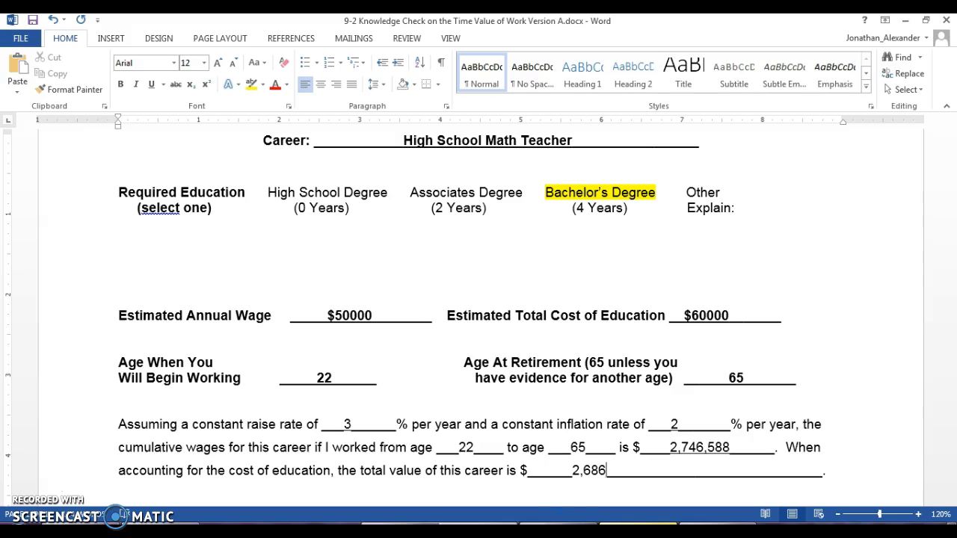
{"action": "key", "text": "alt+Tab"}
{"action": "left_click", "coordinate": [634, 426]}
{"action": "type", "text": ",588"}
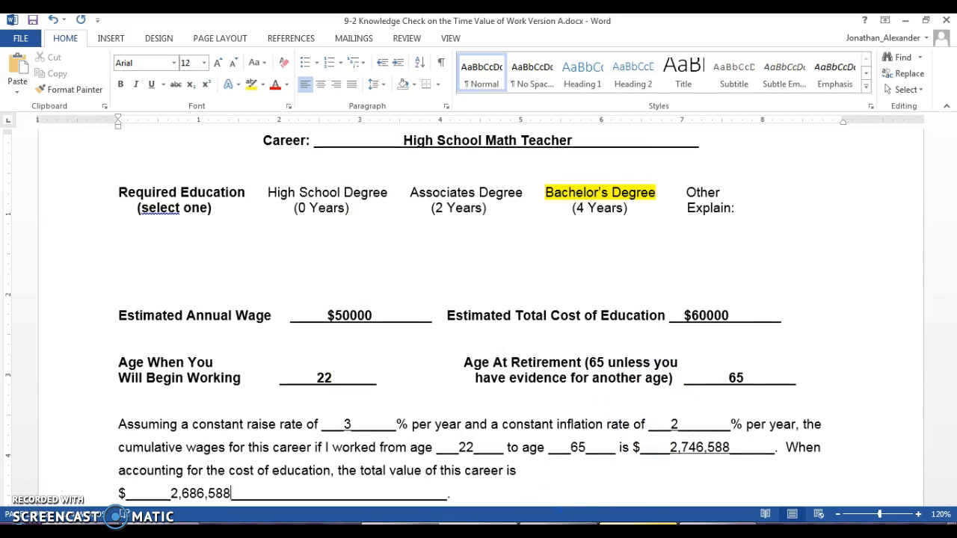
Step: Delete the surplus blank line after the total career value and underline the figure 2,686,588
{"action": "key", "text": "Delete"}
{"action": "key", "text": "Delete"}
{"action": "key", "text": "Delete"}
{"action": "key", "text": "Delete"}
{"action": "key", "text": "Delete"}
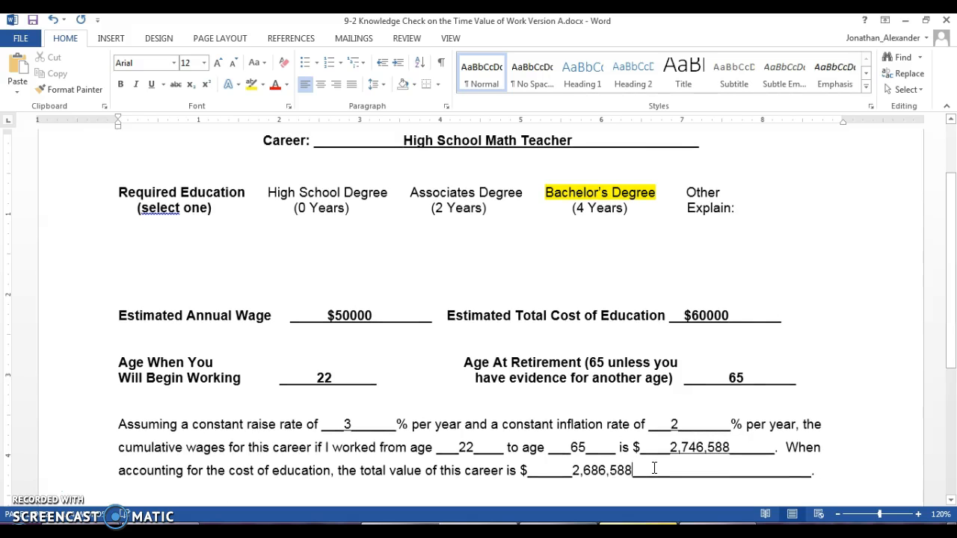
{"action": "left_click_drag", "start_coordinate": [640, 472], "coordinate": [572, 471]}
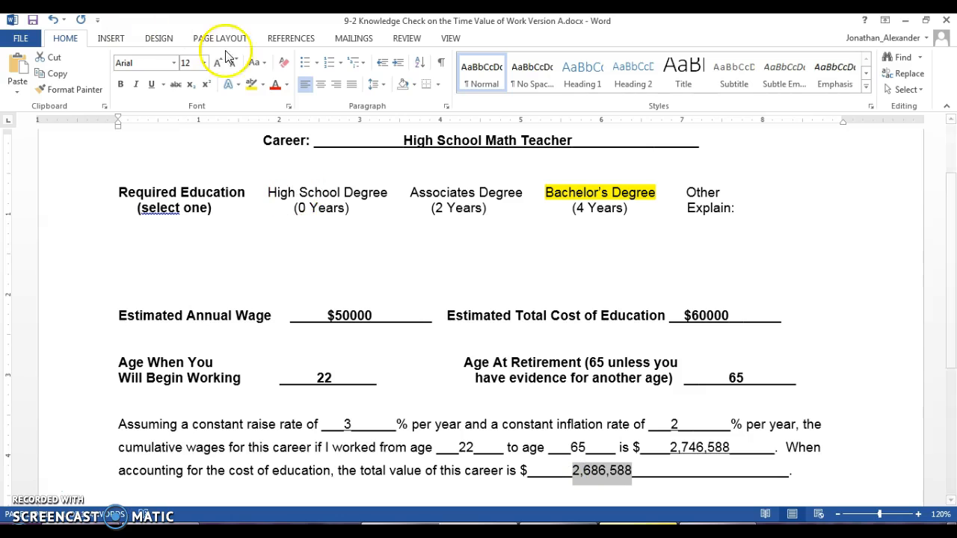
{"action": "left_click", "coordinate": [151, 84]}
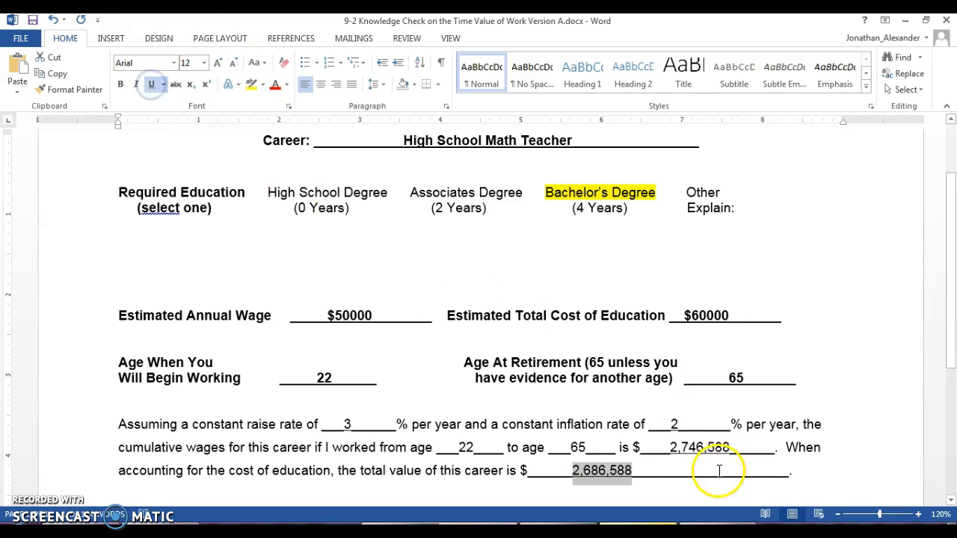
{"action": "left_click", "coordinate": [639, 443]}
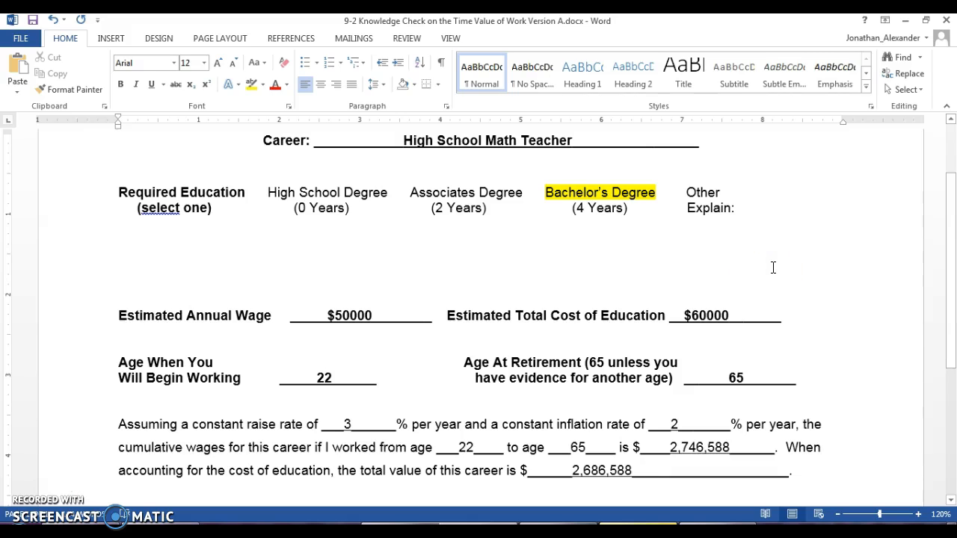
Step: Switch to the Excel wage workbook and review the yellow input cells from the wage to the inflation rate
{"action": "left_click", "coordinate": [562, 532]}
{"action": "left_click_drag", "start_coordinate": [948, 438], "coordinate": [945, 223]}
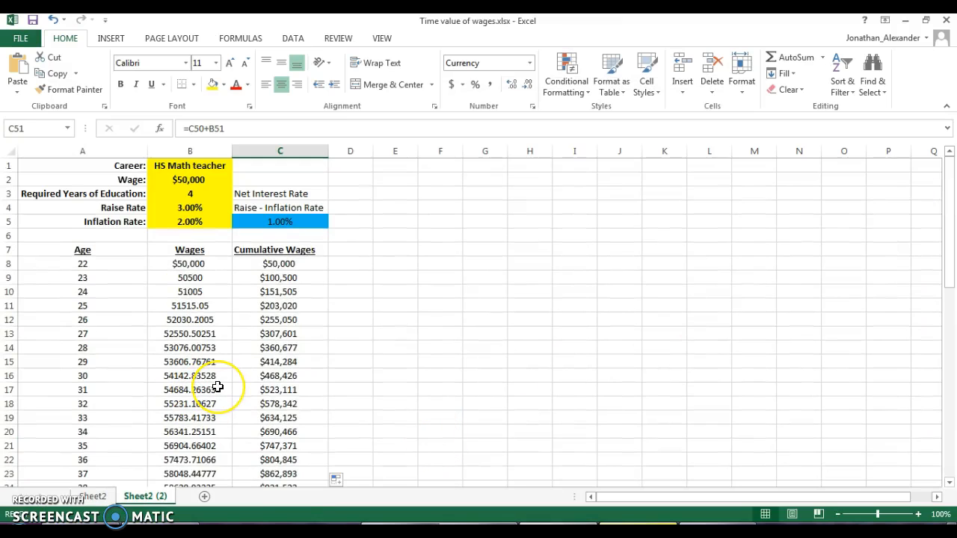
{"action": "left_click", "coordinate": [202, 180]}
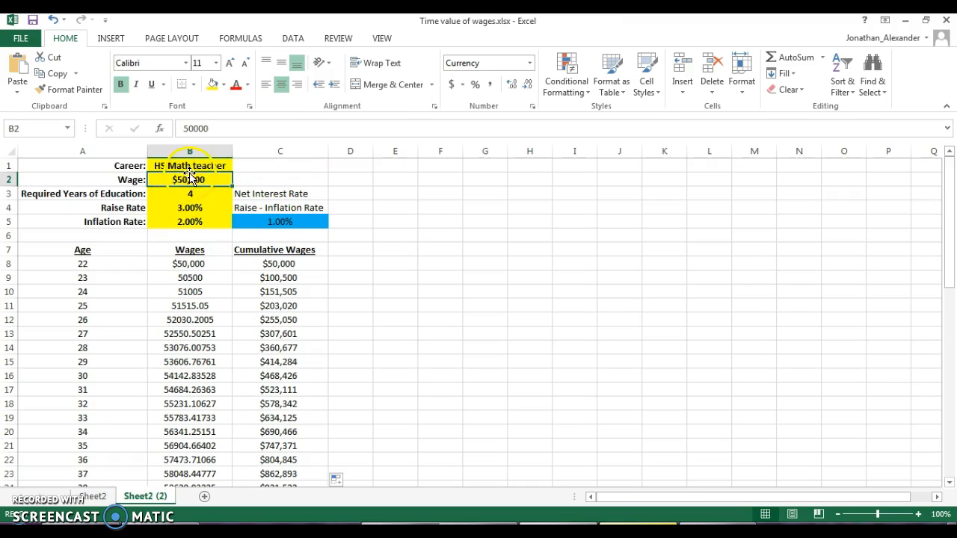
{"action": "key", "text": "Down"}
{"action": "key", "text": "Down"}
{"action": "key", "text": "Down"}
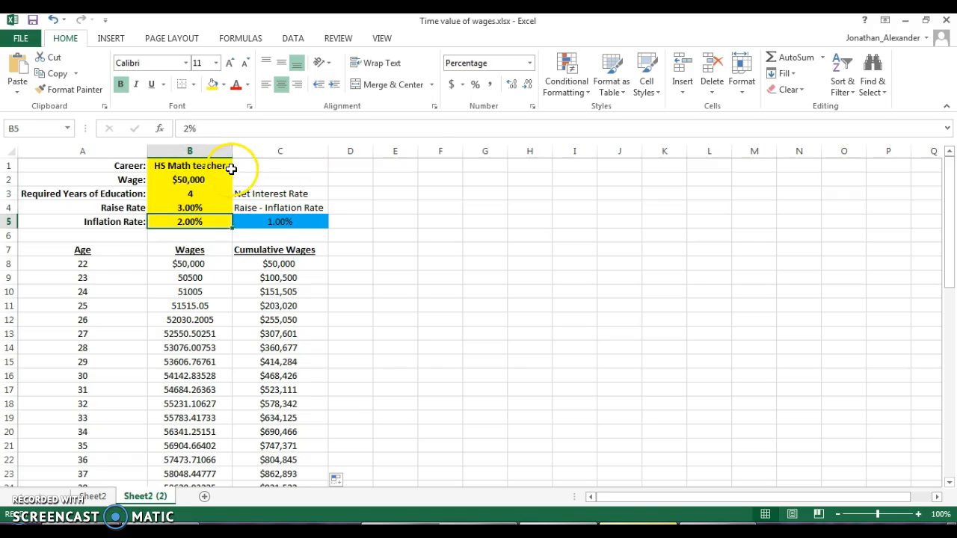
Step: Set the wage to $40,000 and select the cumulative wages for age 65
{"action": "key", "text": "Up"}
{"action": "key", "text": "Up"}
{"action": "key", "text": "Up"}
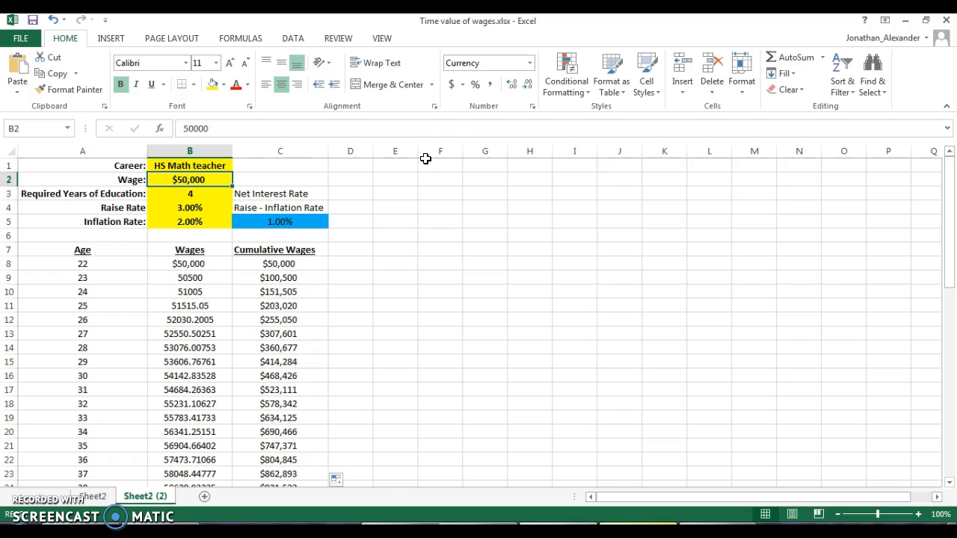
{"action": "type", "text": "40,0"}
{"action": "type", "text": "00"}
{"action": "key", "text": "Return"}
{"action": "left_click_drag", "start_coordinate": [954, 243], "coordinate": [927, 454]}
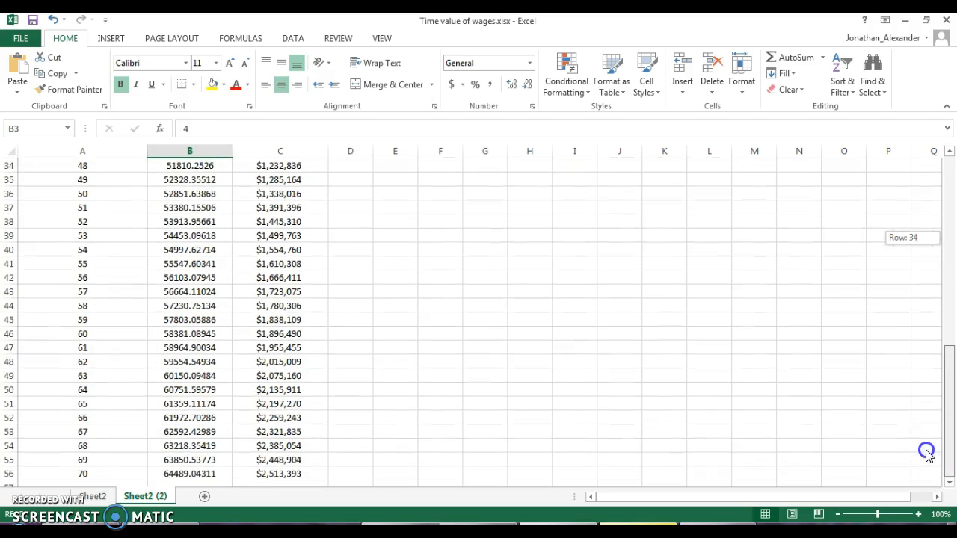
{"action": "left_click", "coordinate": [302, 404]}
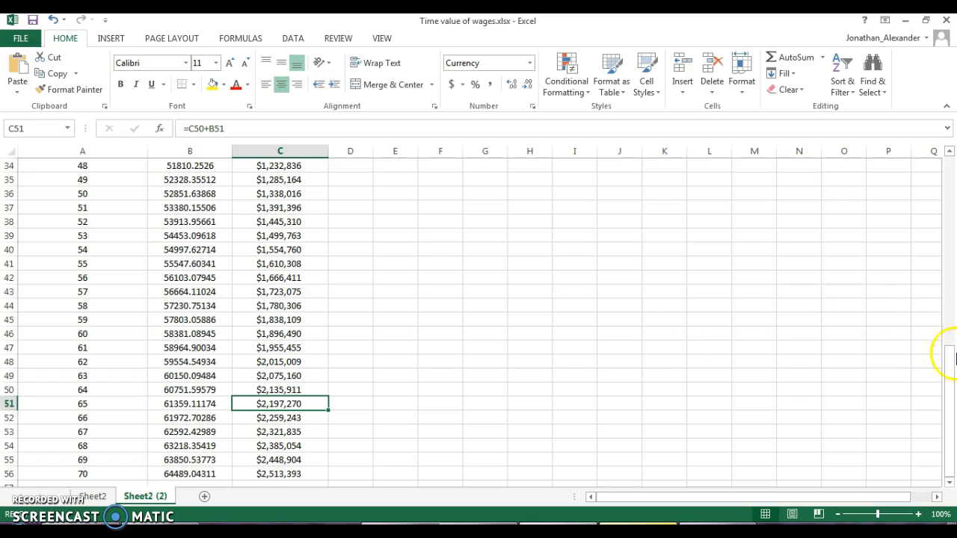
Step: Set the required years of education to 6 and select the cumulative wages at age 65
{"action": "left_click_drag", "start_coordinate": [949, 388], "coordinate": [949, 181]}
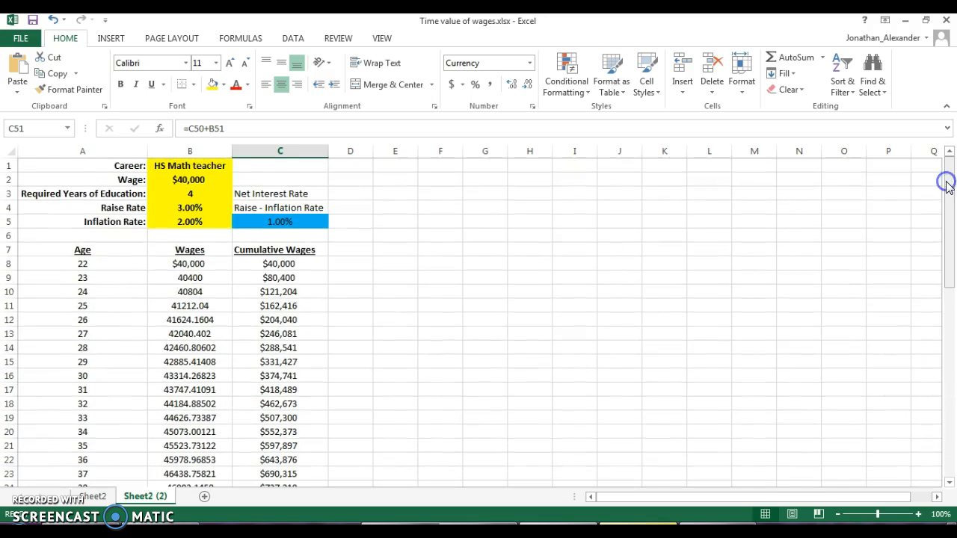
{"action": "left_click", "coordinate": [190, 195]}
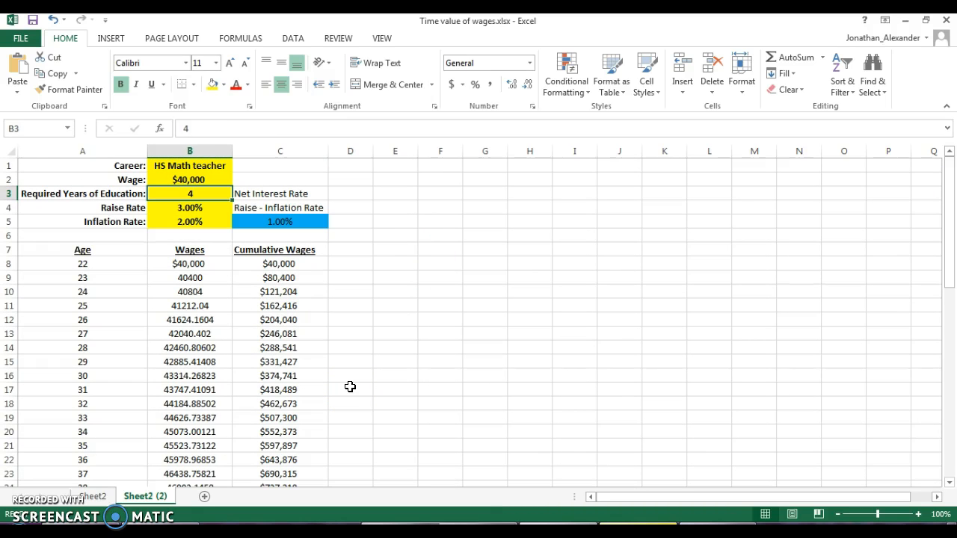
{"action": "type", "text": "6"}
{"action": "key", "text": "Return"}
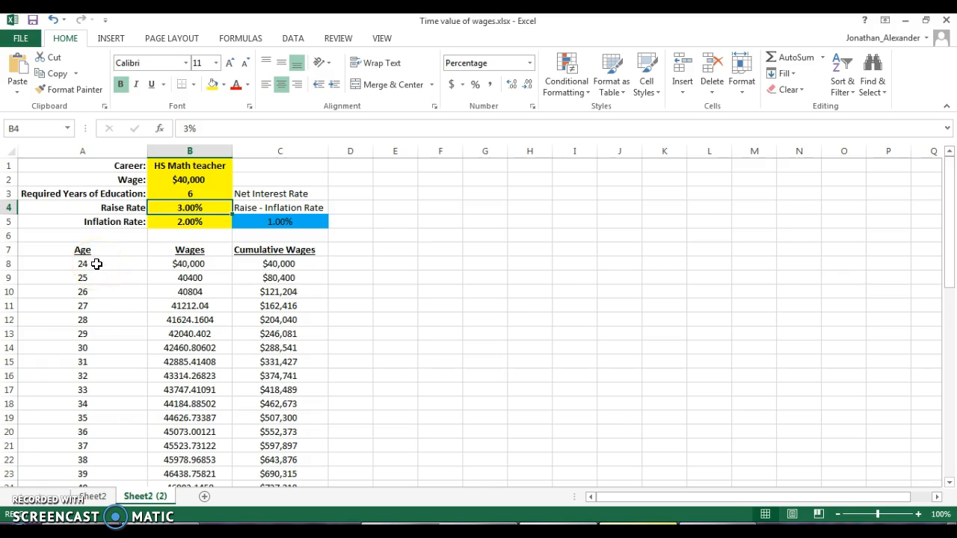
{"action": "left_click_drag", "start_coordinate": [947, 229], "coordinate": [929, 397]}
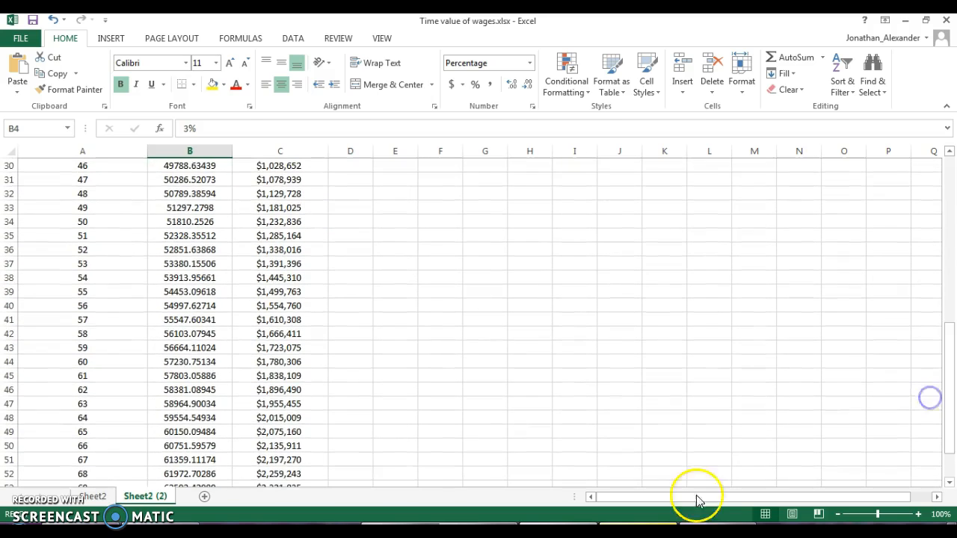
{"action": "left_click", "coordinate": [270, 431]}
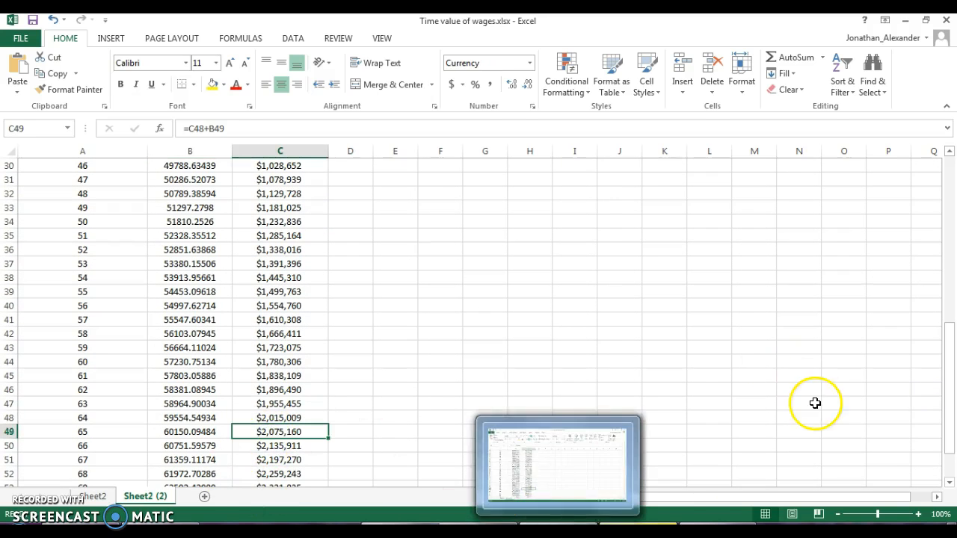
Step: Review the yellow input cells for the career, wage, years of education, raise rate and inflation rate
{"action": "left_click_drag", "start_coordinate": [946, 391], "coordinate": [927, 207]}
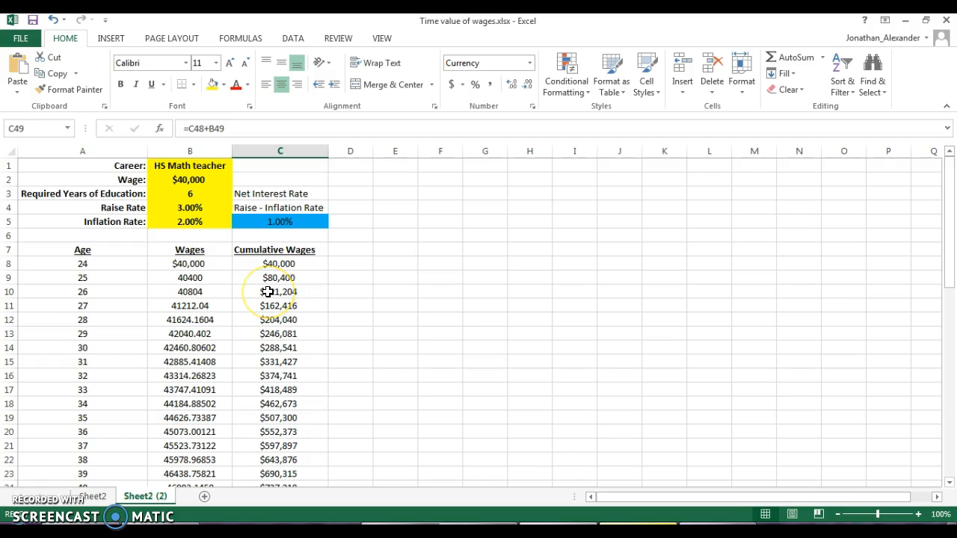
{"action": "left_click", "coordinate": [195, 180]}
{"action": "key", "text": "Down"}
{"action": "key", "text": "Down"}
{"action": "key", "text": "Down"}
{"action": "key", "text": "Up"}
{"action": "key", "text": "Up"}
{"action": "key", "text": "Up"}
{"action": "key", "text": "Up"}
{"action": "key", "text": "Down"}
{"action": "key", "text": "Down"}
{"action": "key", "text": "Up"}
{"action": "key", "text": "Up"}
{"action": "key", "text": "Down"}
{"action": "key", "text": "Down"}
{"action": "key", "text": "Down"}
{"action": "key", "text": "Down"}
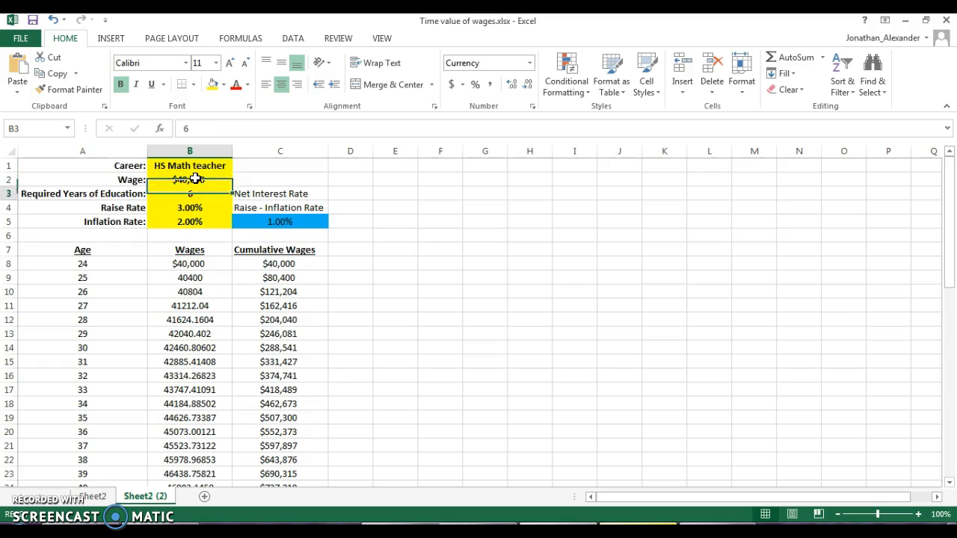